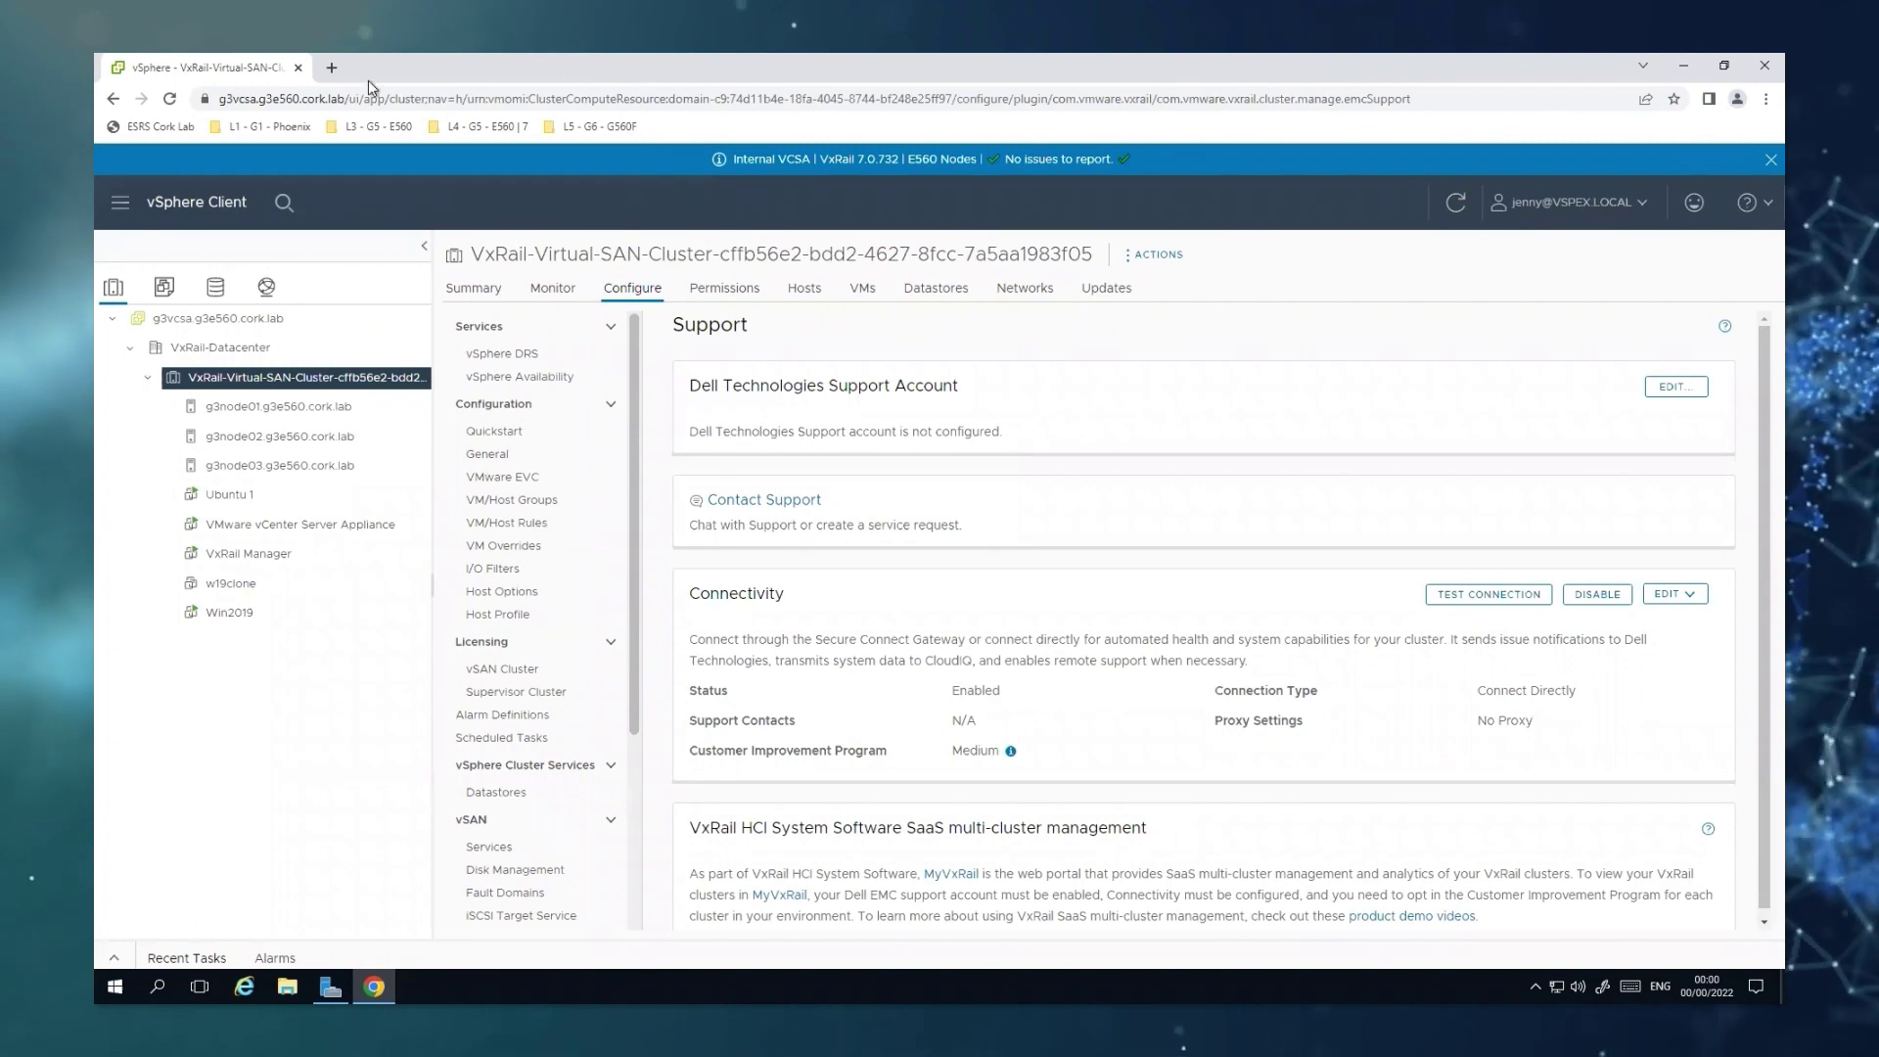
Step: Open the Dell KB article on importing the vCenter SSL certificate and download cert_util_pkb_en_US_1.zip
click(334, 69)
text(https://www.dell.com/support/kbdoc/en-uk/000077894/vxrail-how-to-replace-certificate-in-vcenter-for-vxrail-appliance)
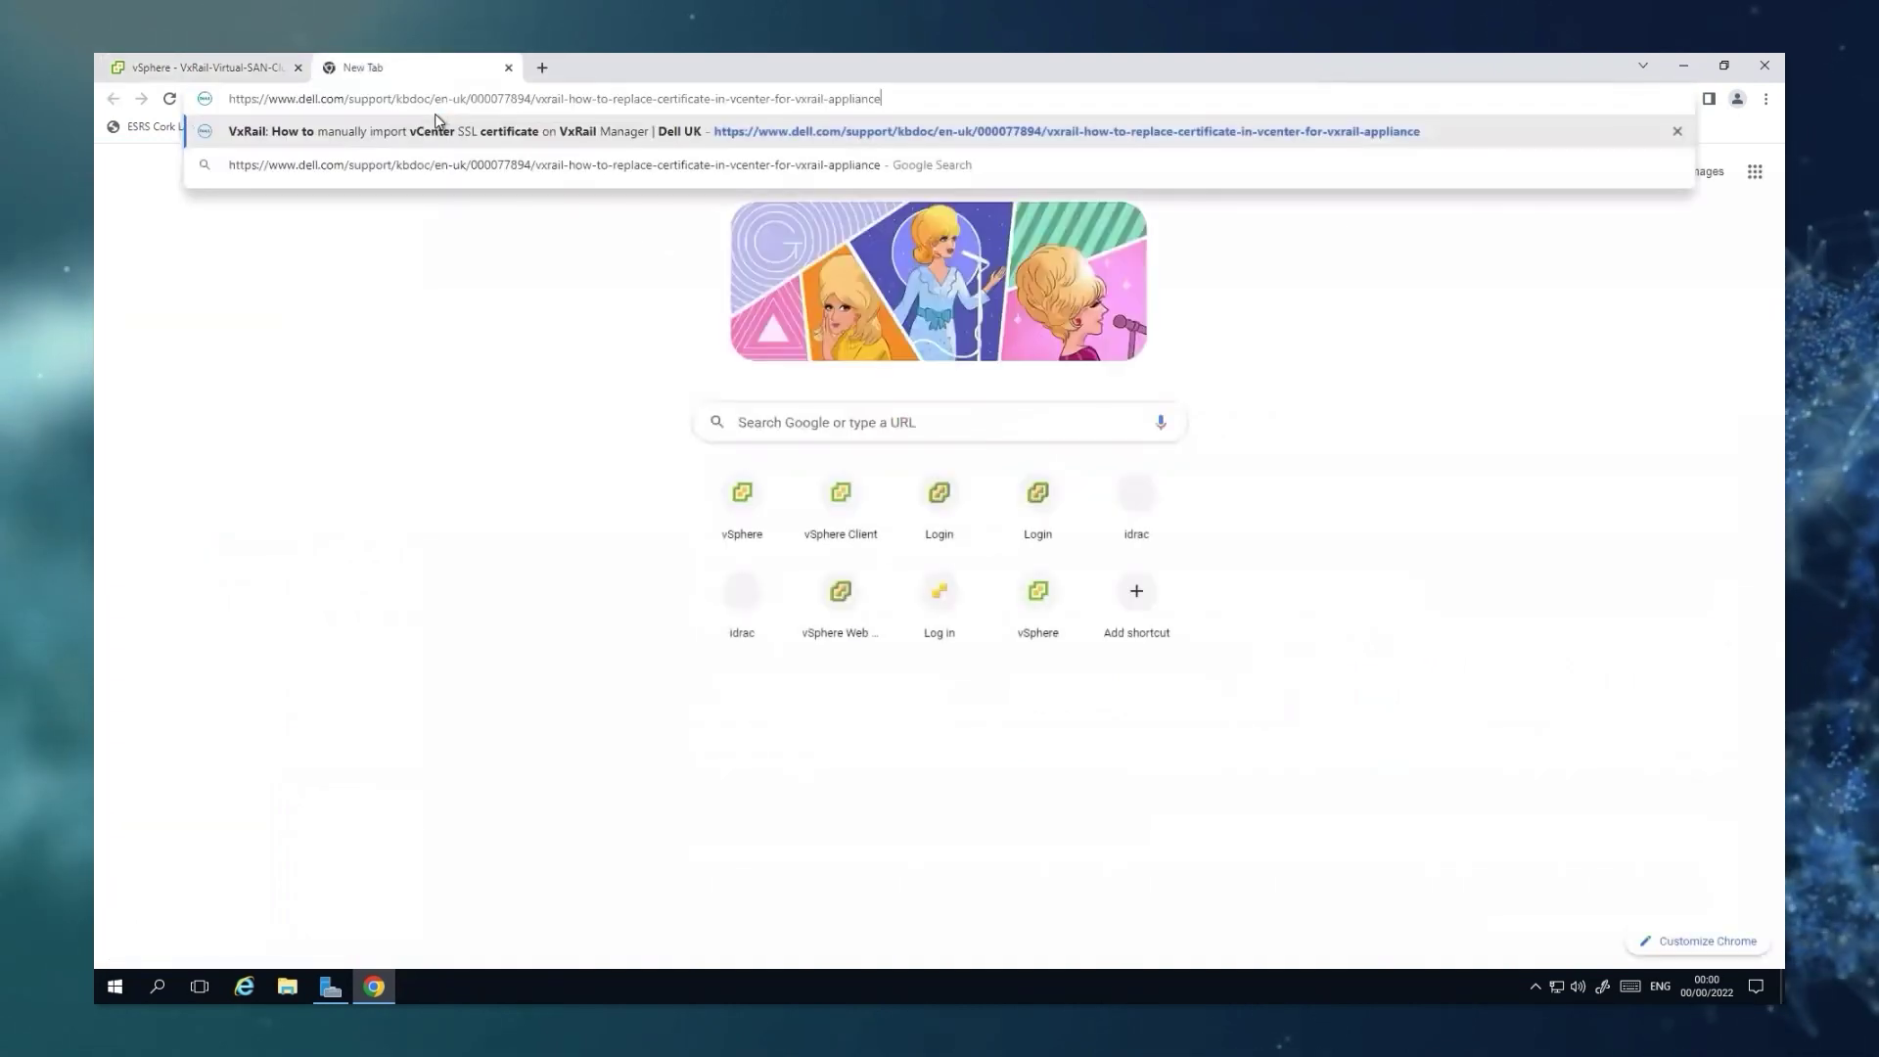
key(Return)
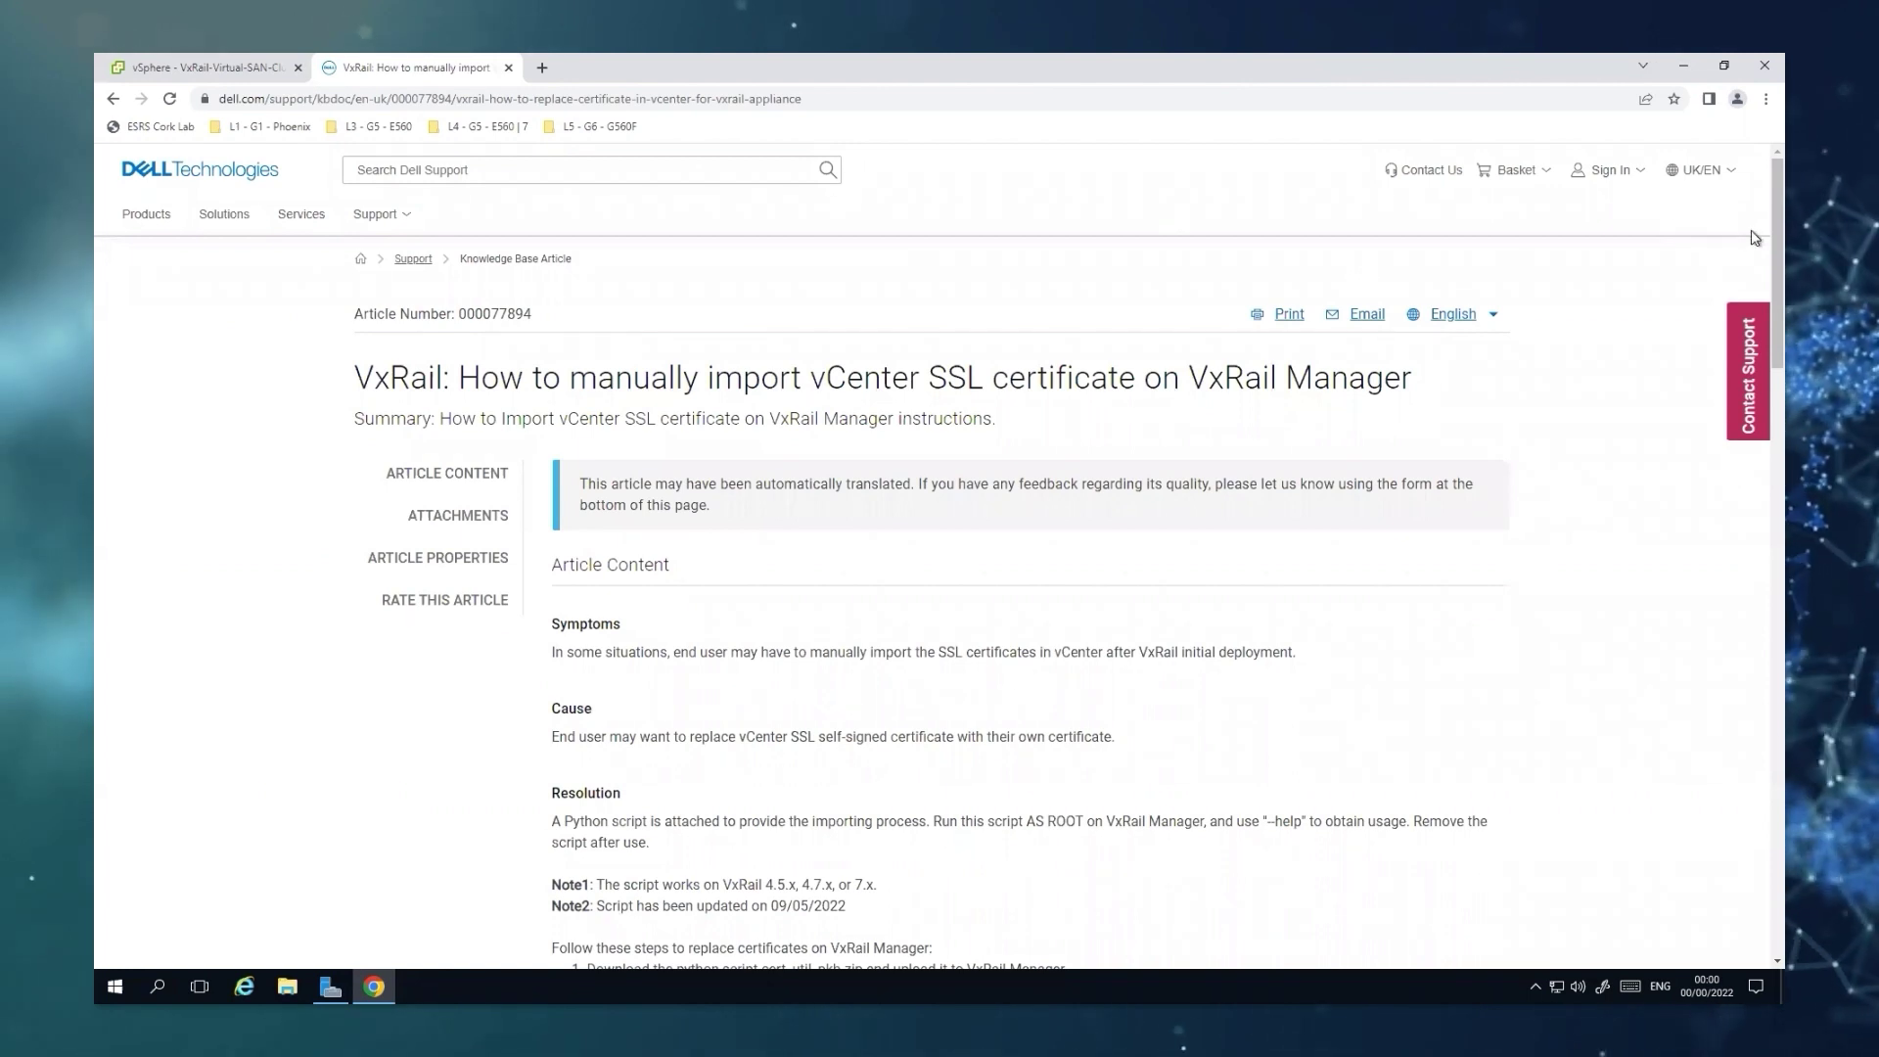
scroll(1664, 528, down, 15)
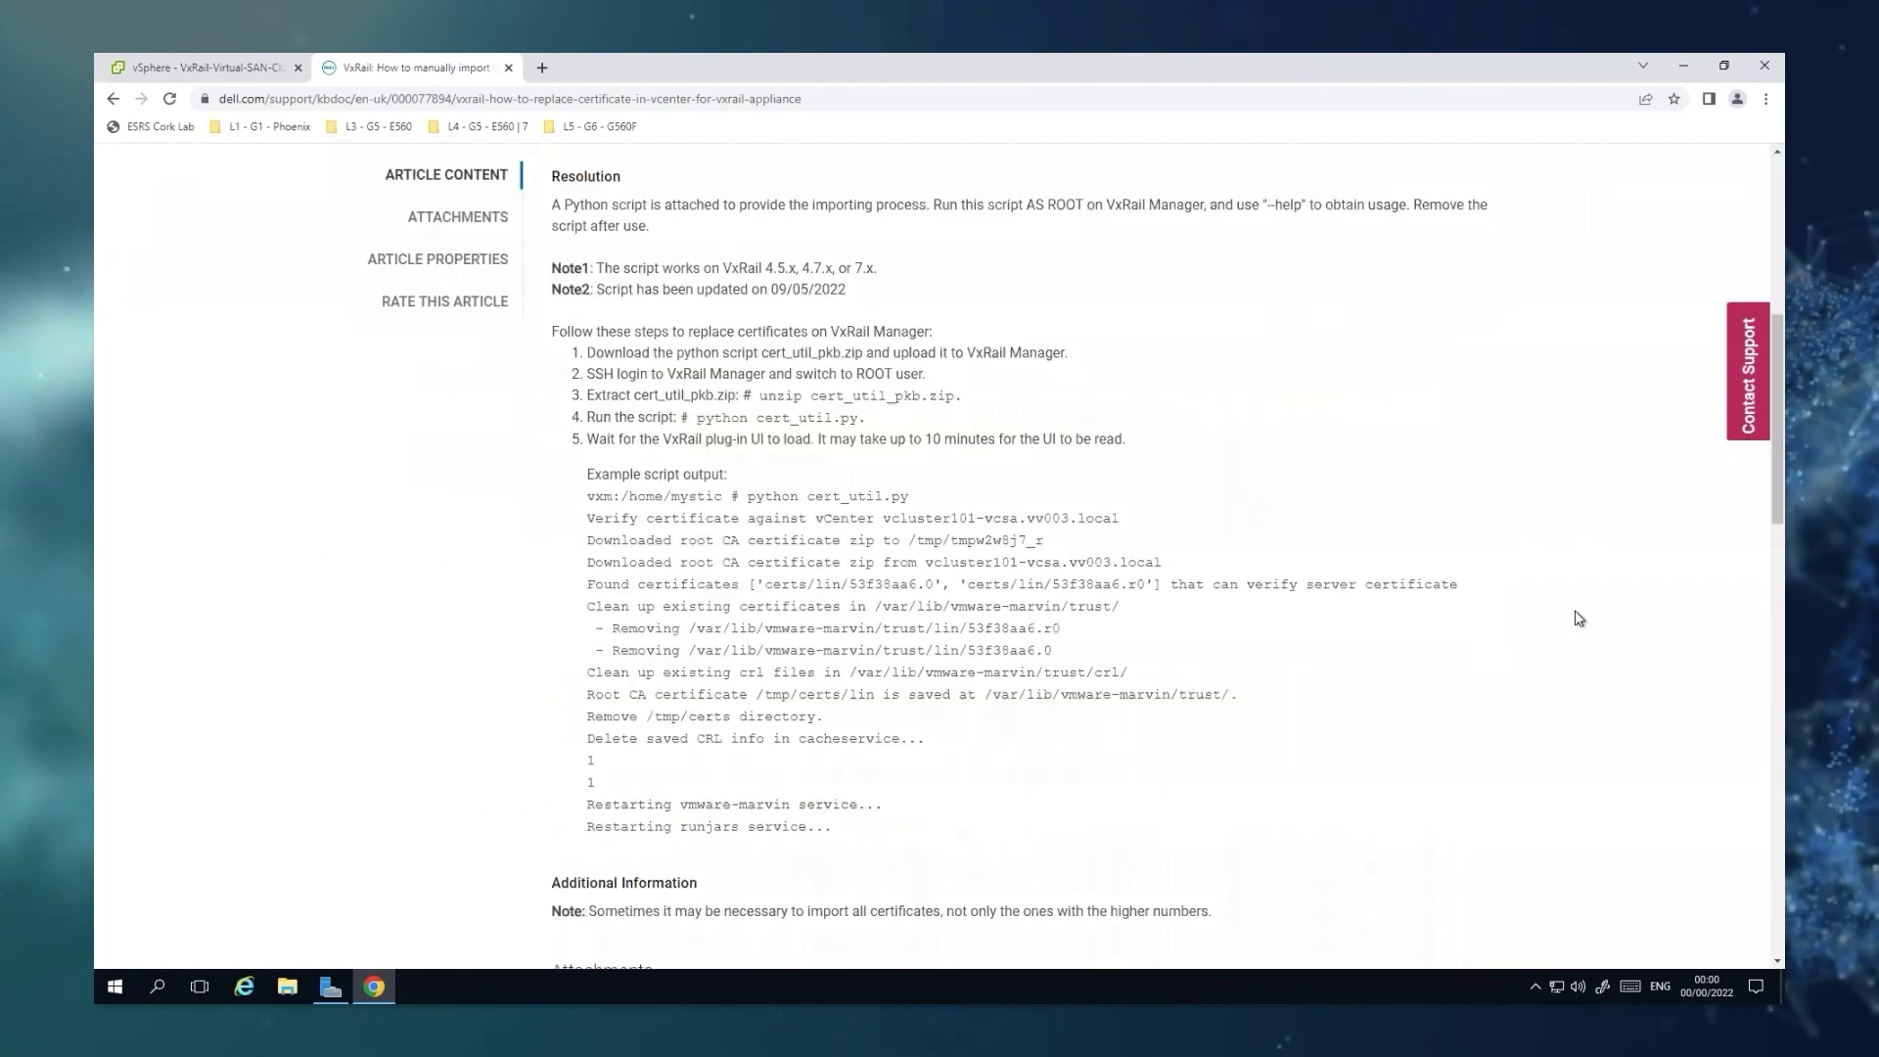
scroll(1565, 604, up, 2)
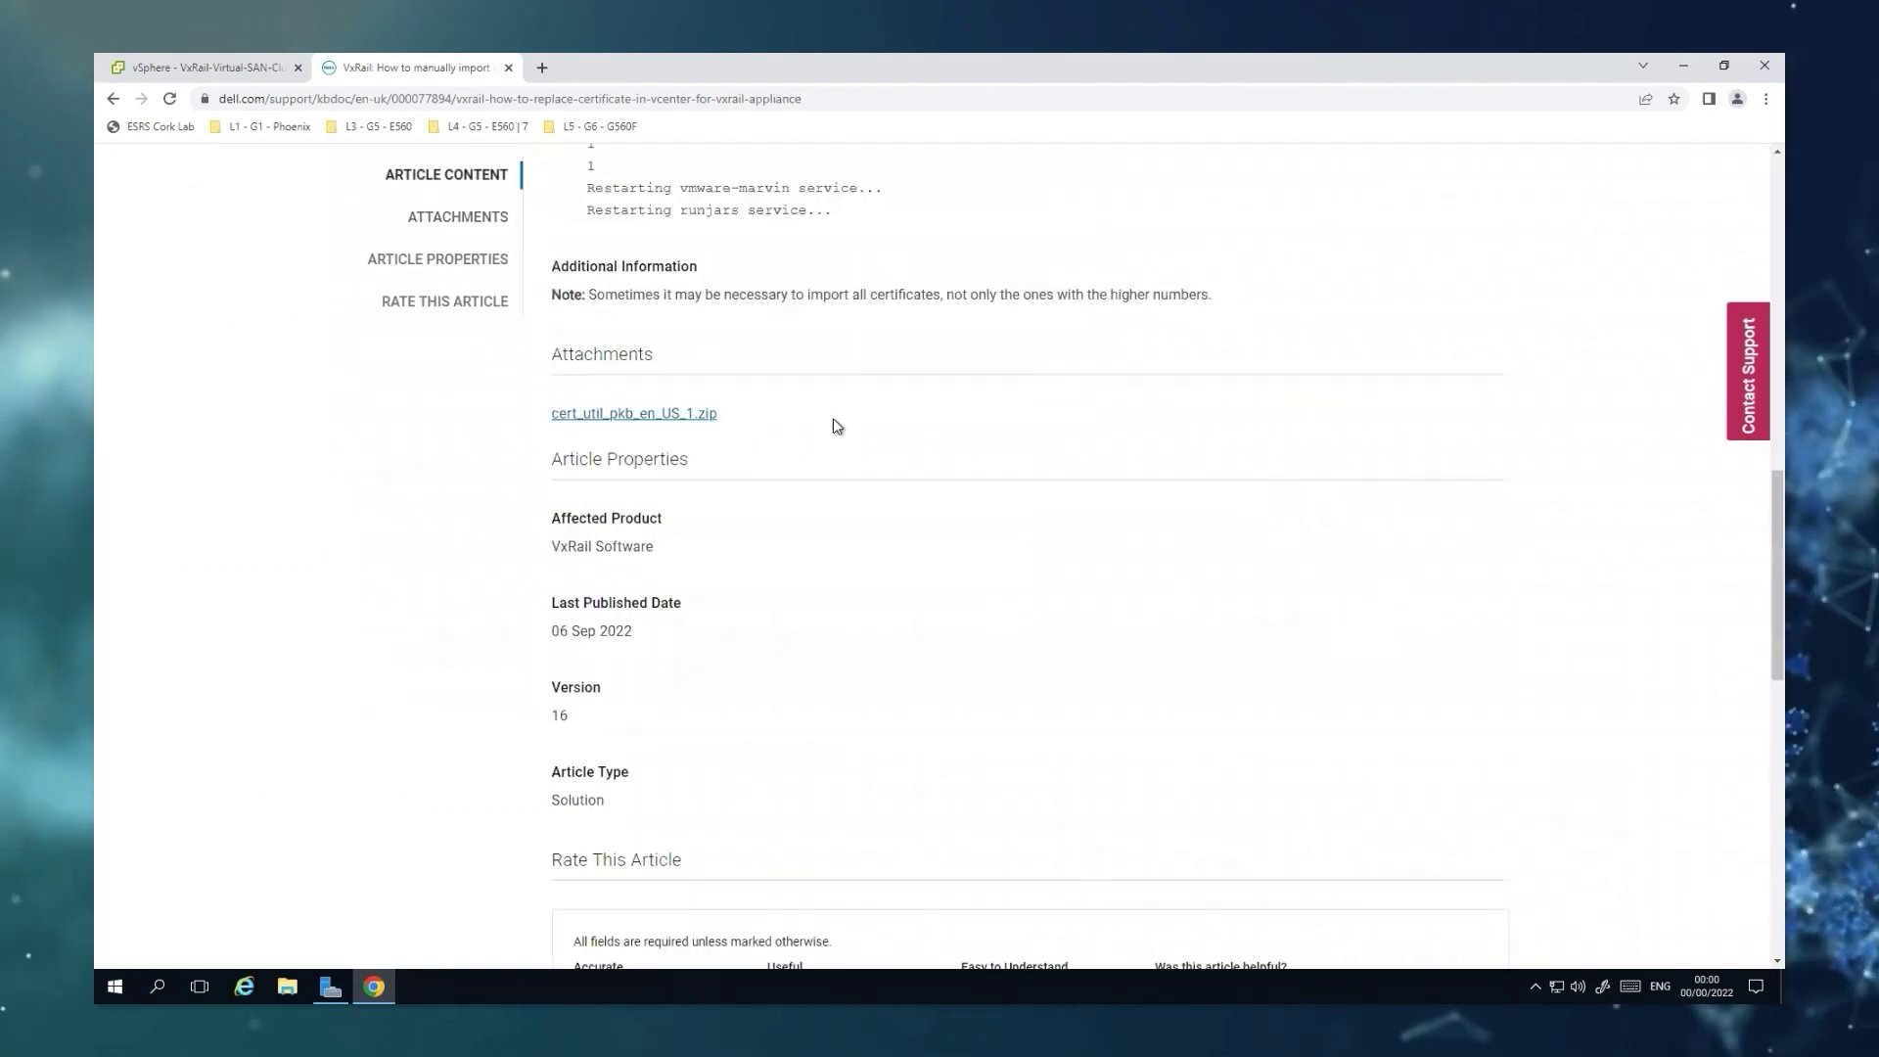
click(648, 414)
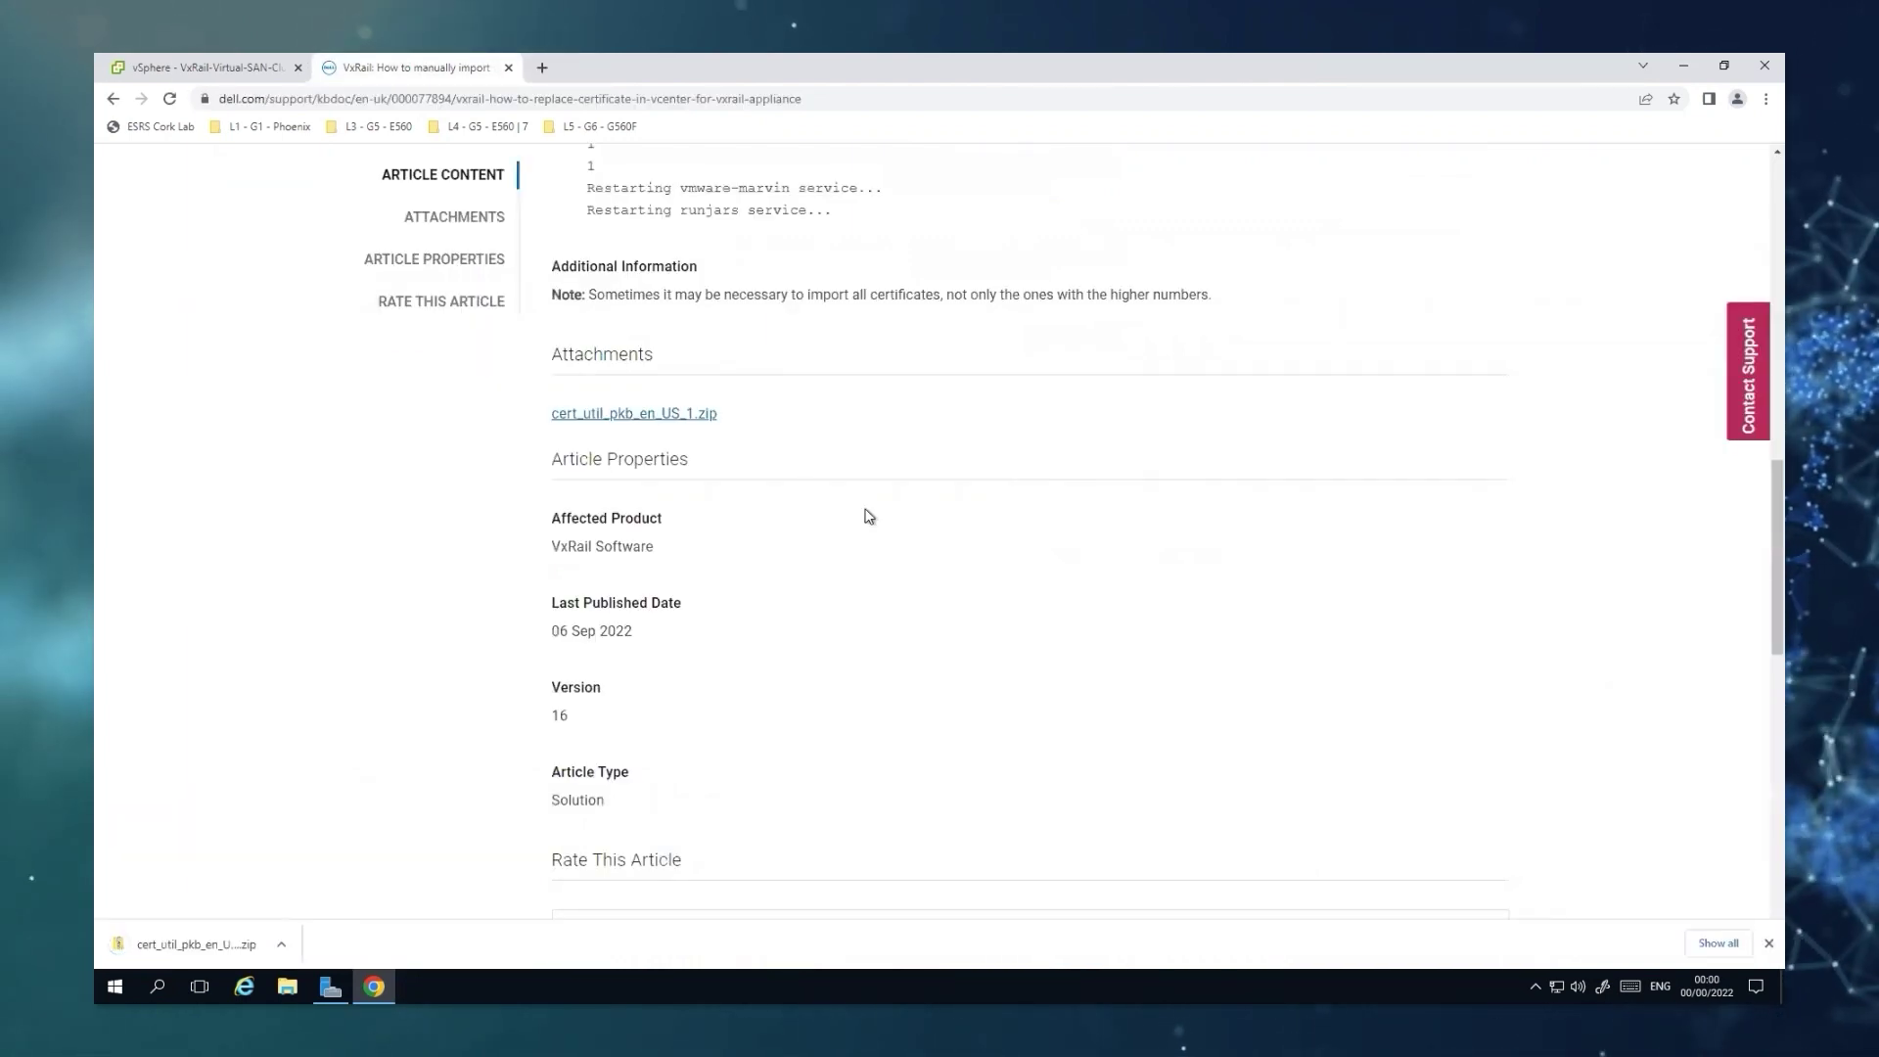
Step: Highlight the supported VxRail version numbers in Note1
scroll(1320, 678, up, 10)
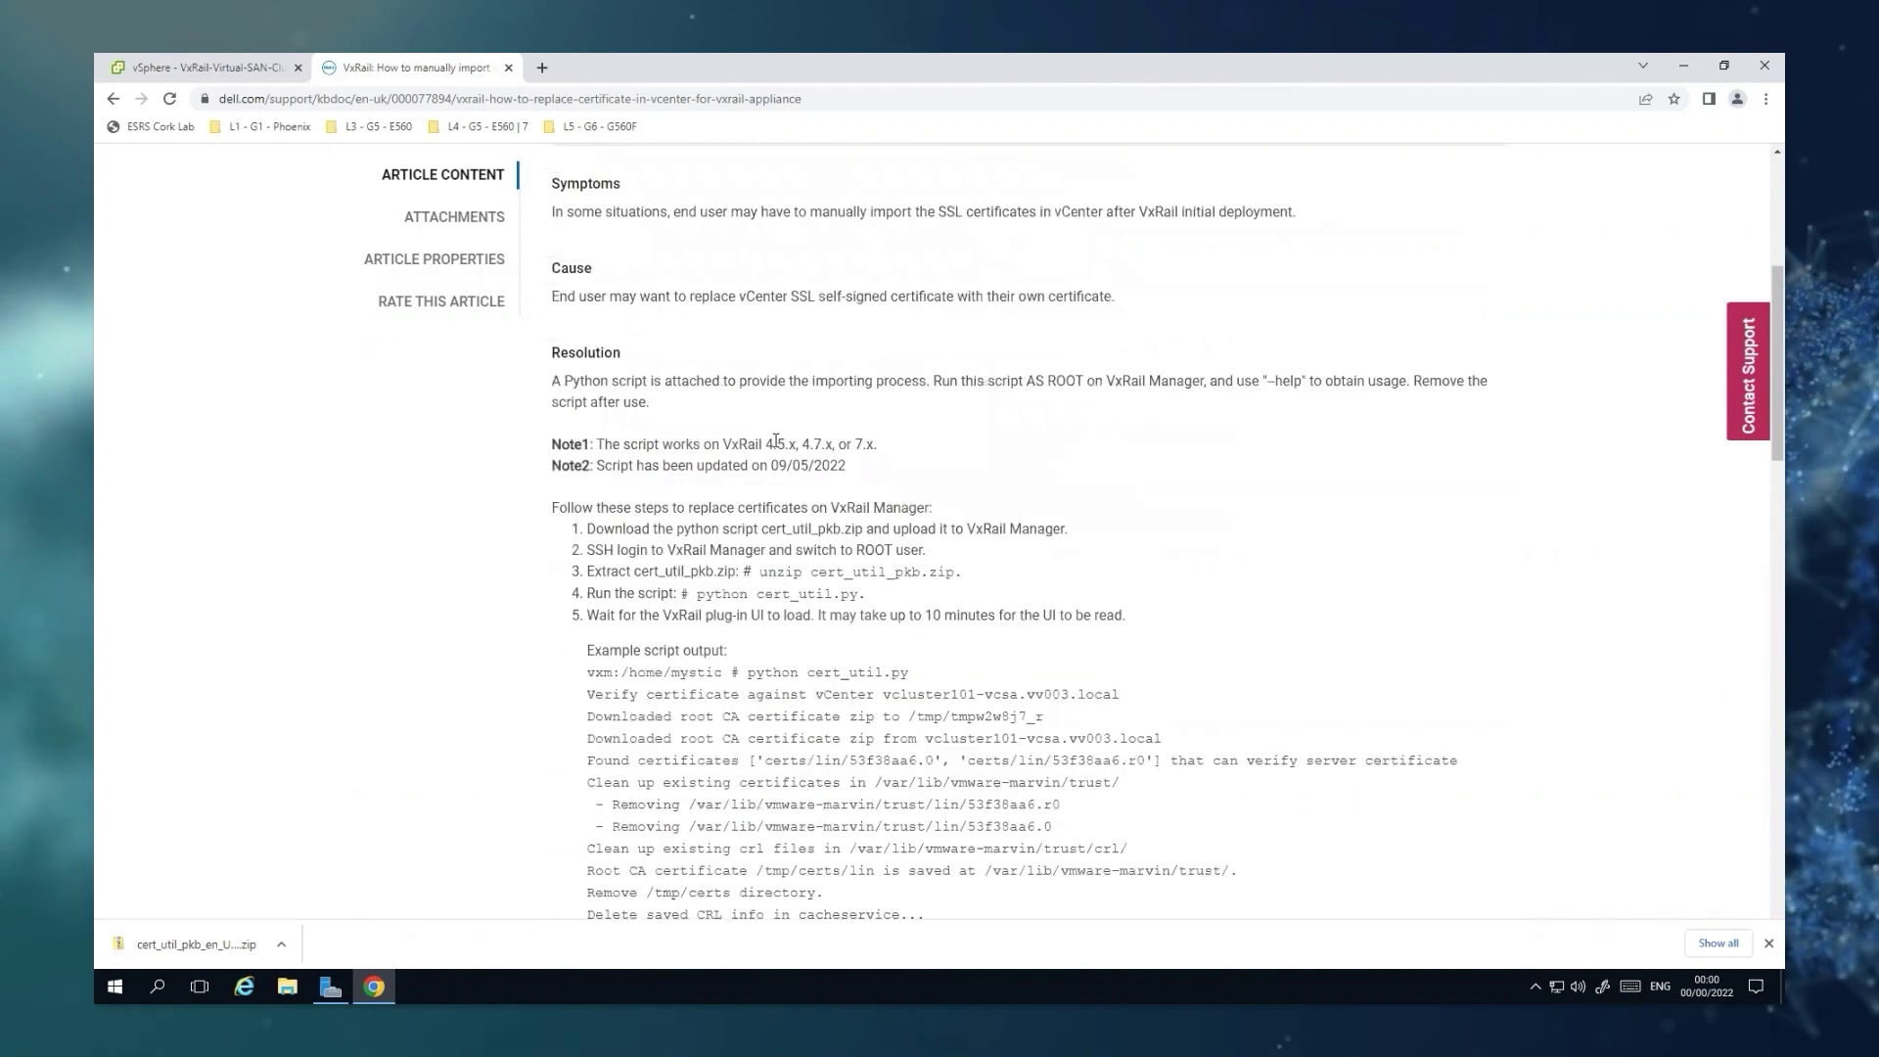
drag(727, 443, 879, 444)
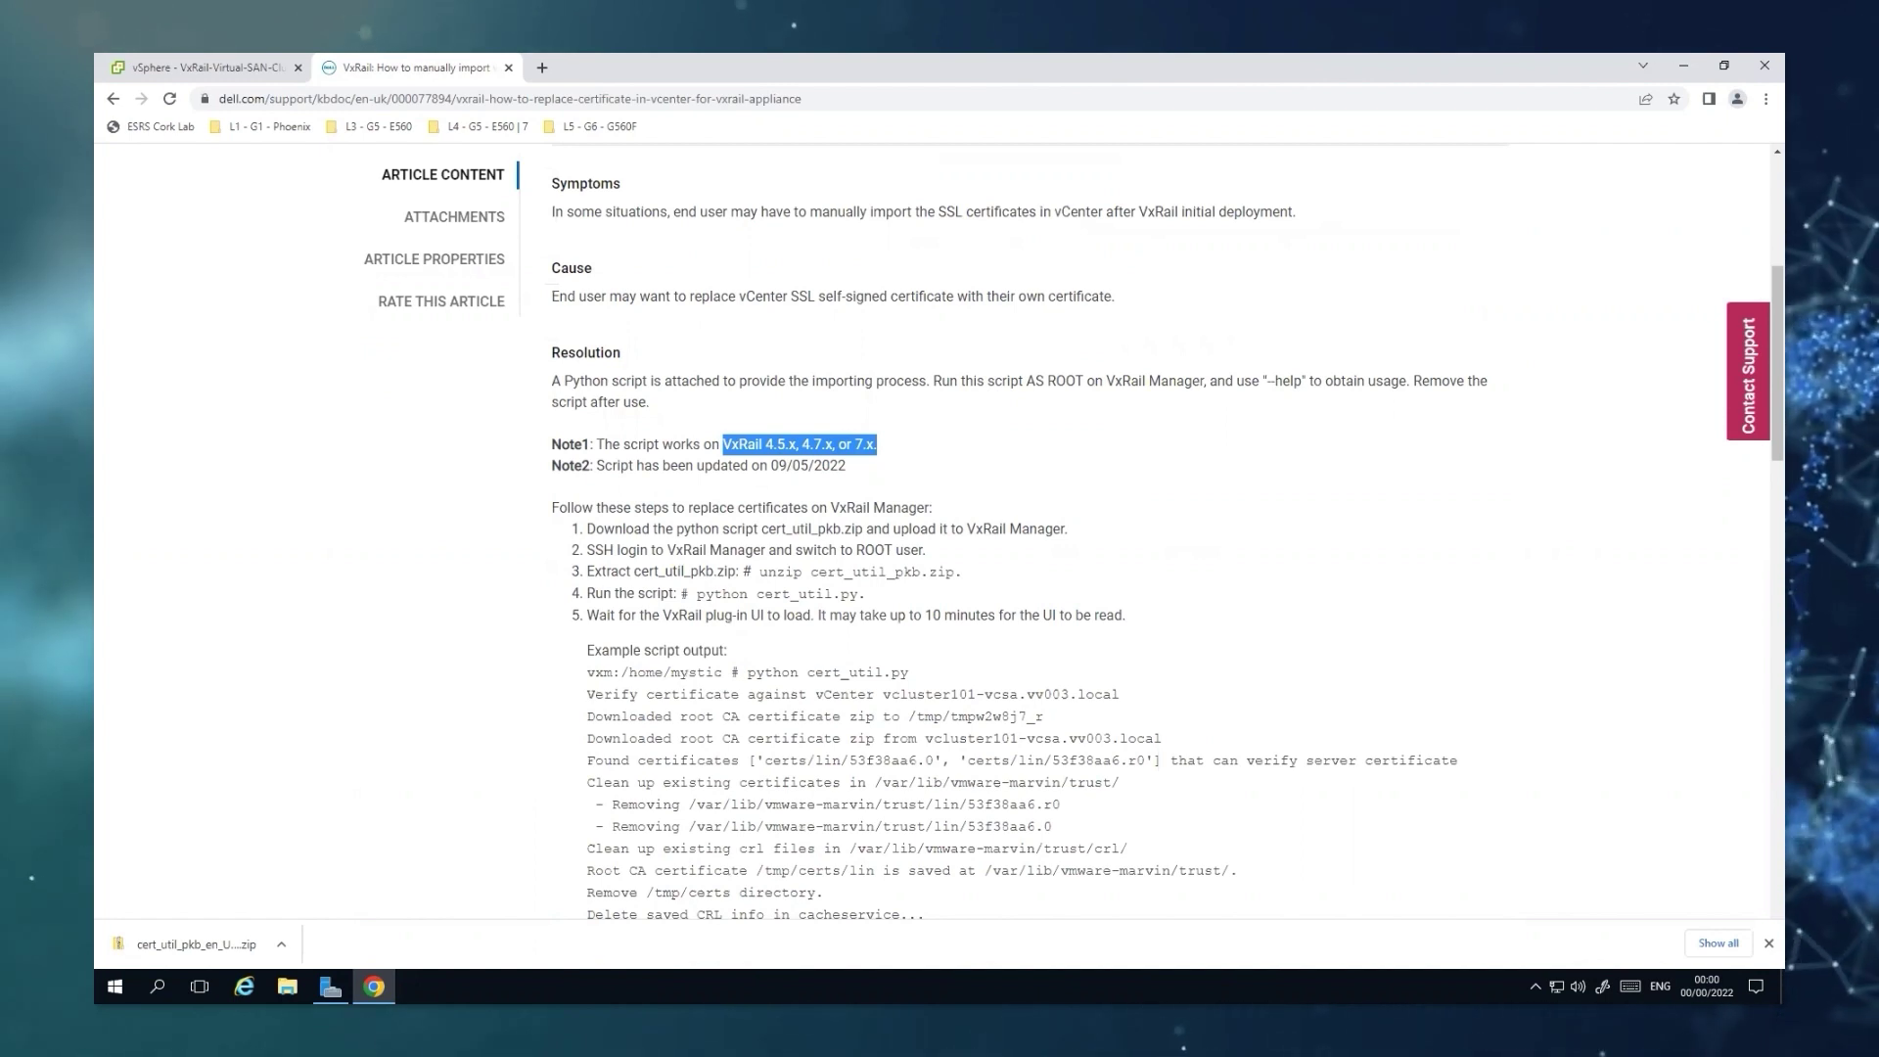
drag(873, 444, 765, 445)
Step: Copy VxRail Manager's IP 172.19.4.201 from its vSphere Client summary and launch PuTTY
click(214, 65)
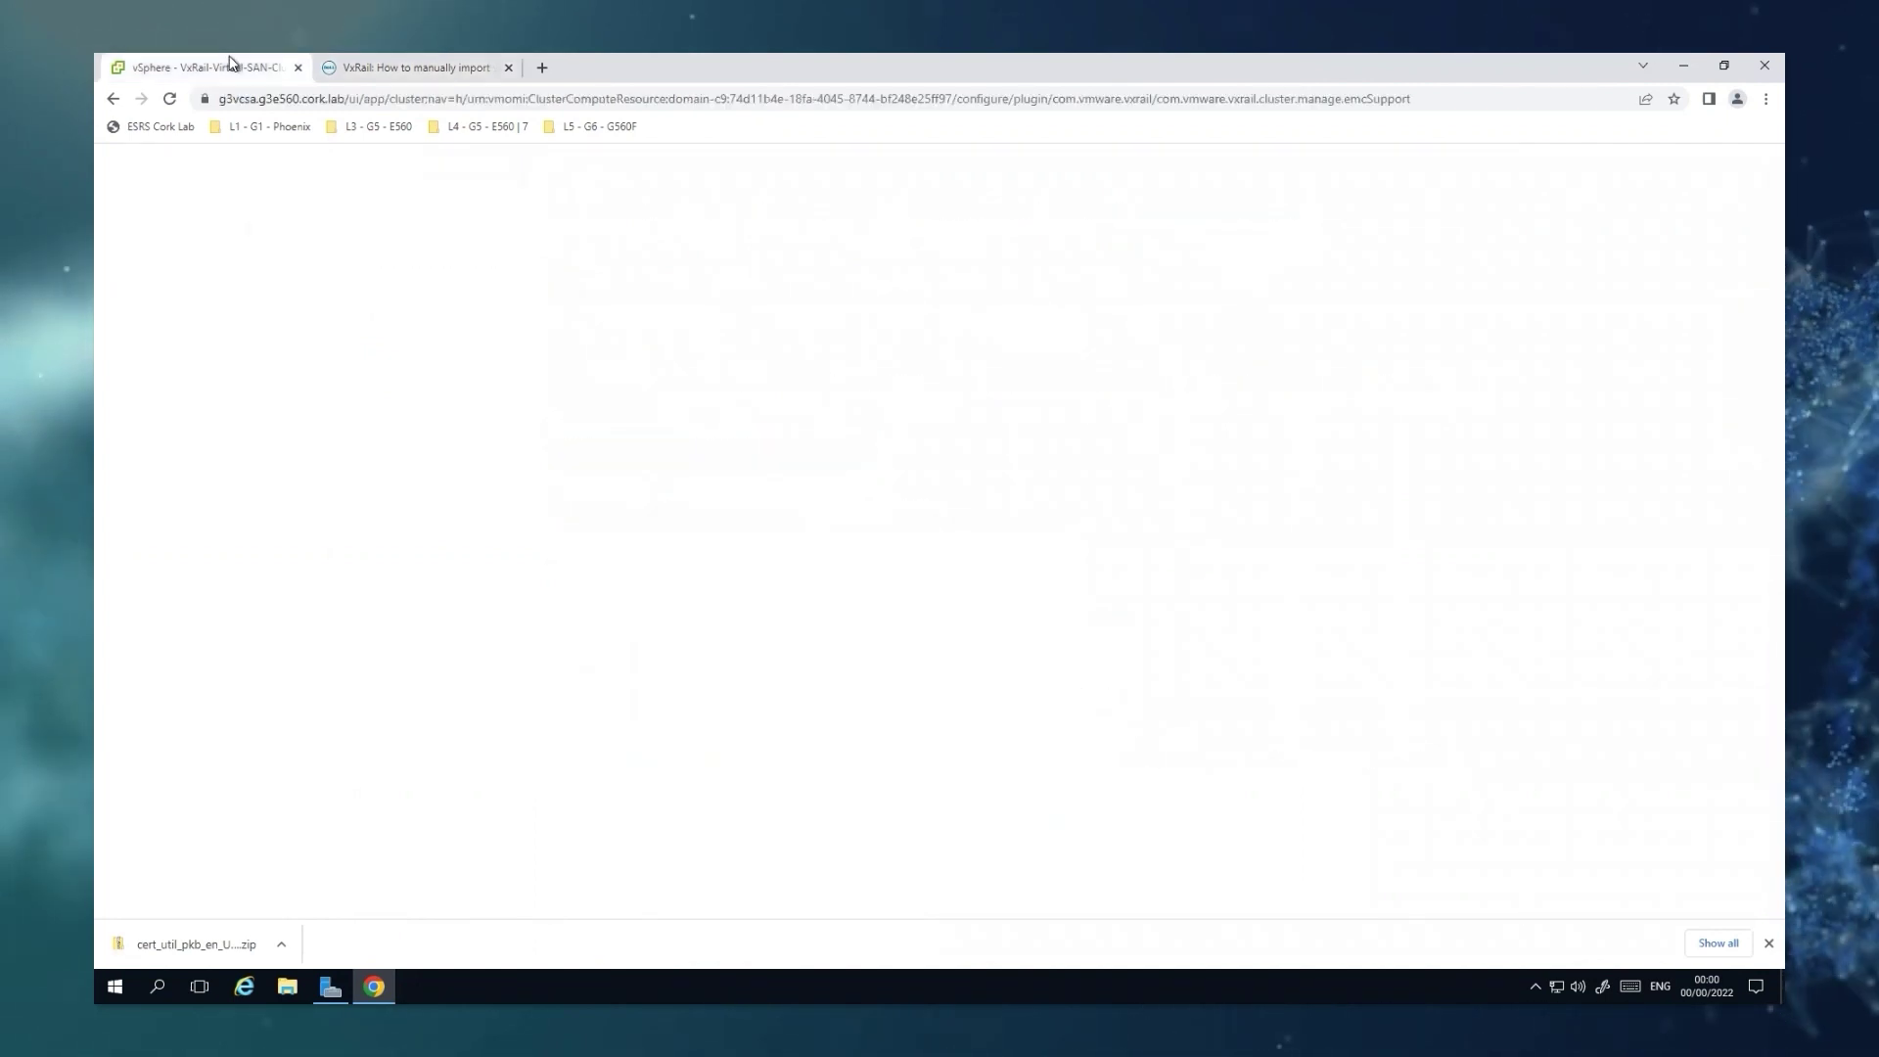
click(262, 553)
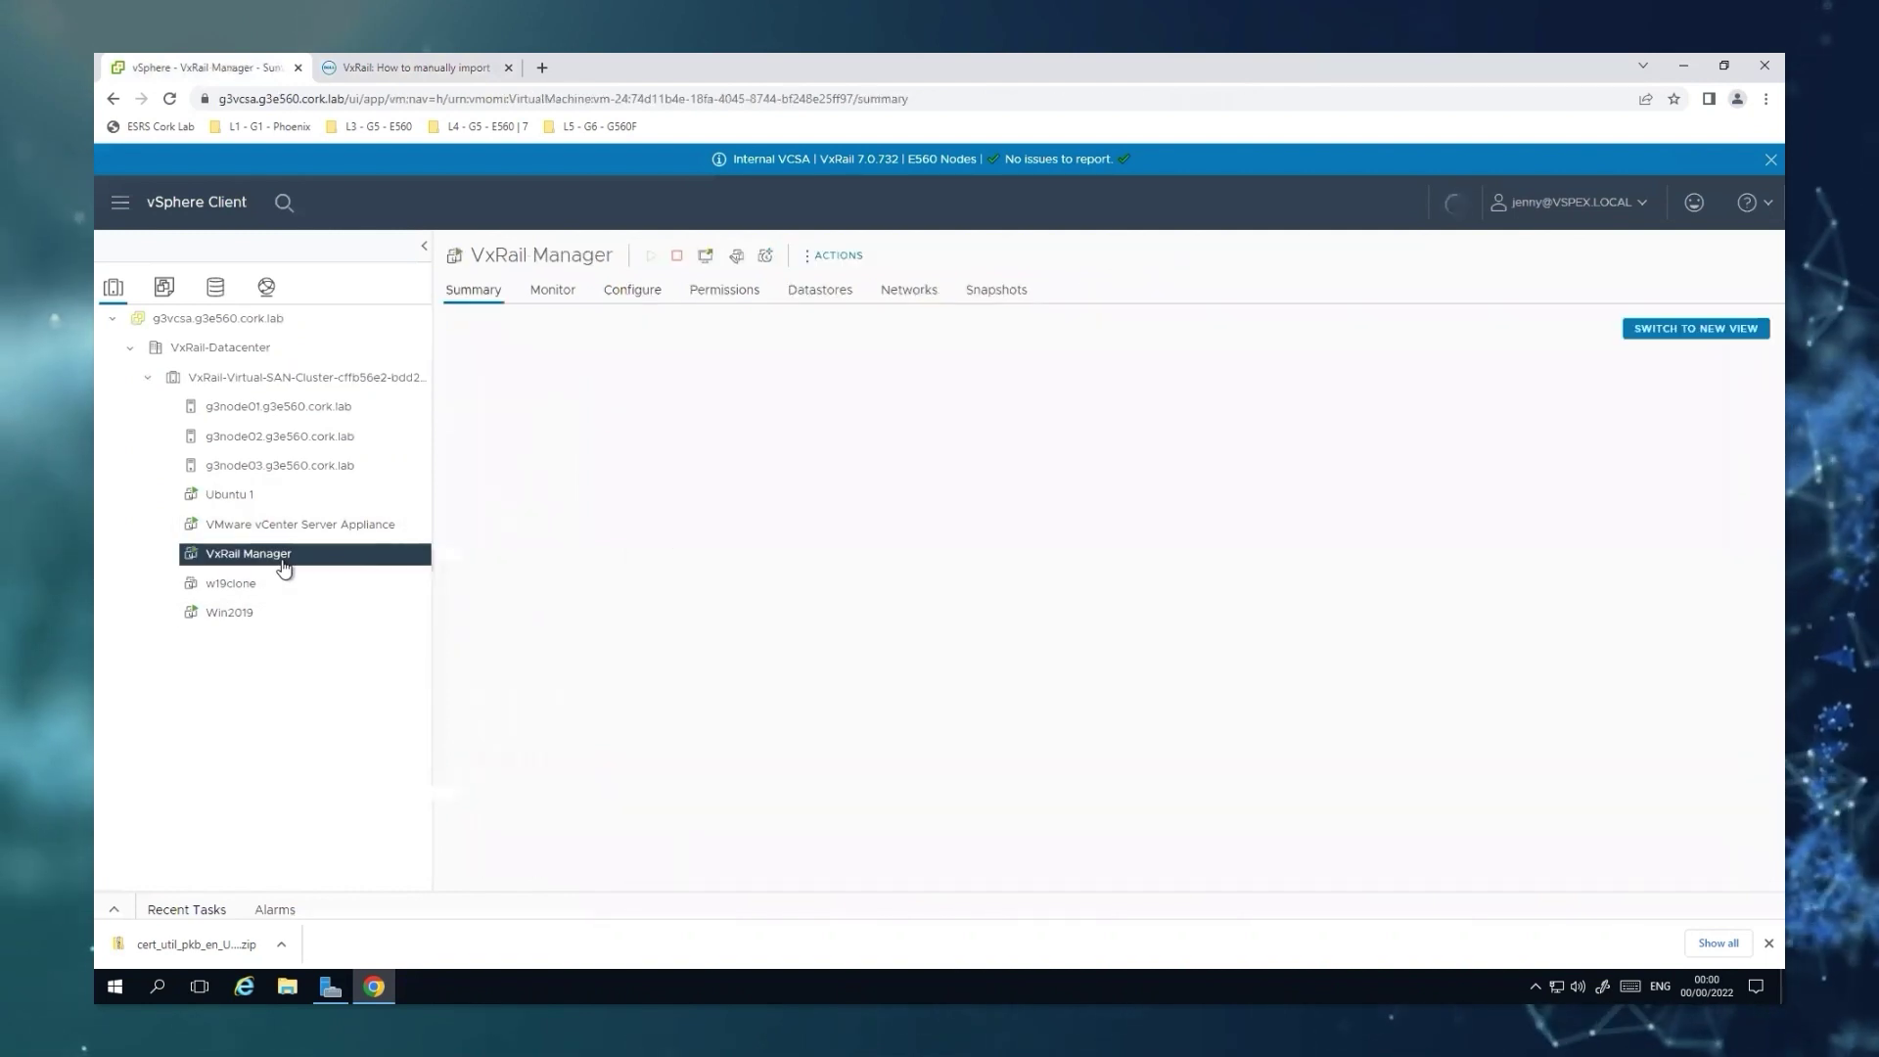
drag(808, 444, 748, 445)
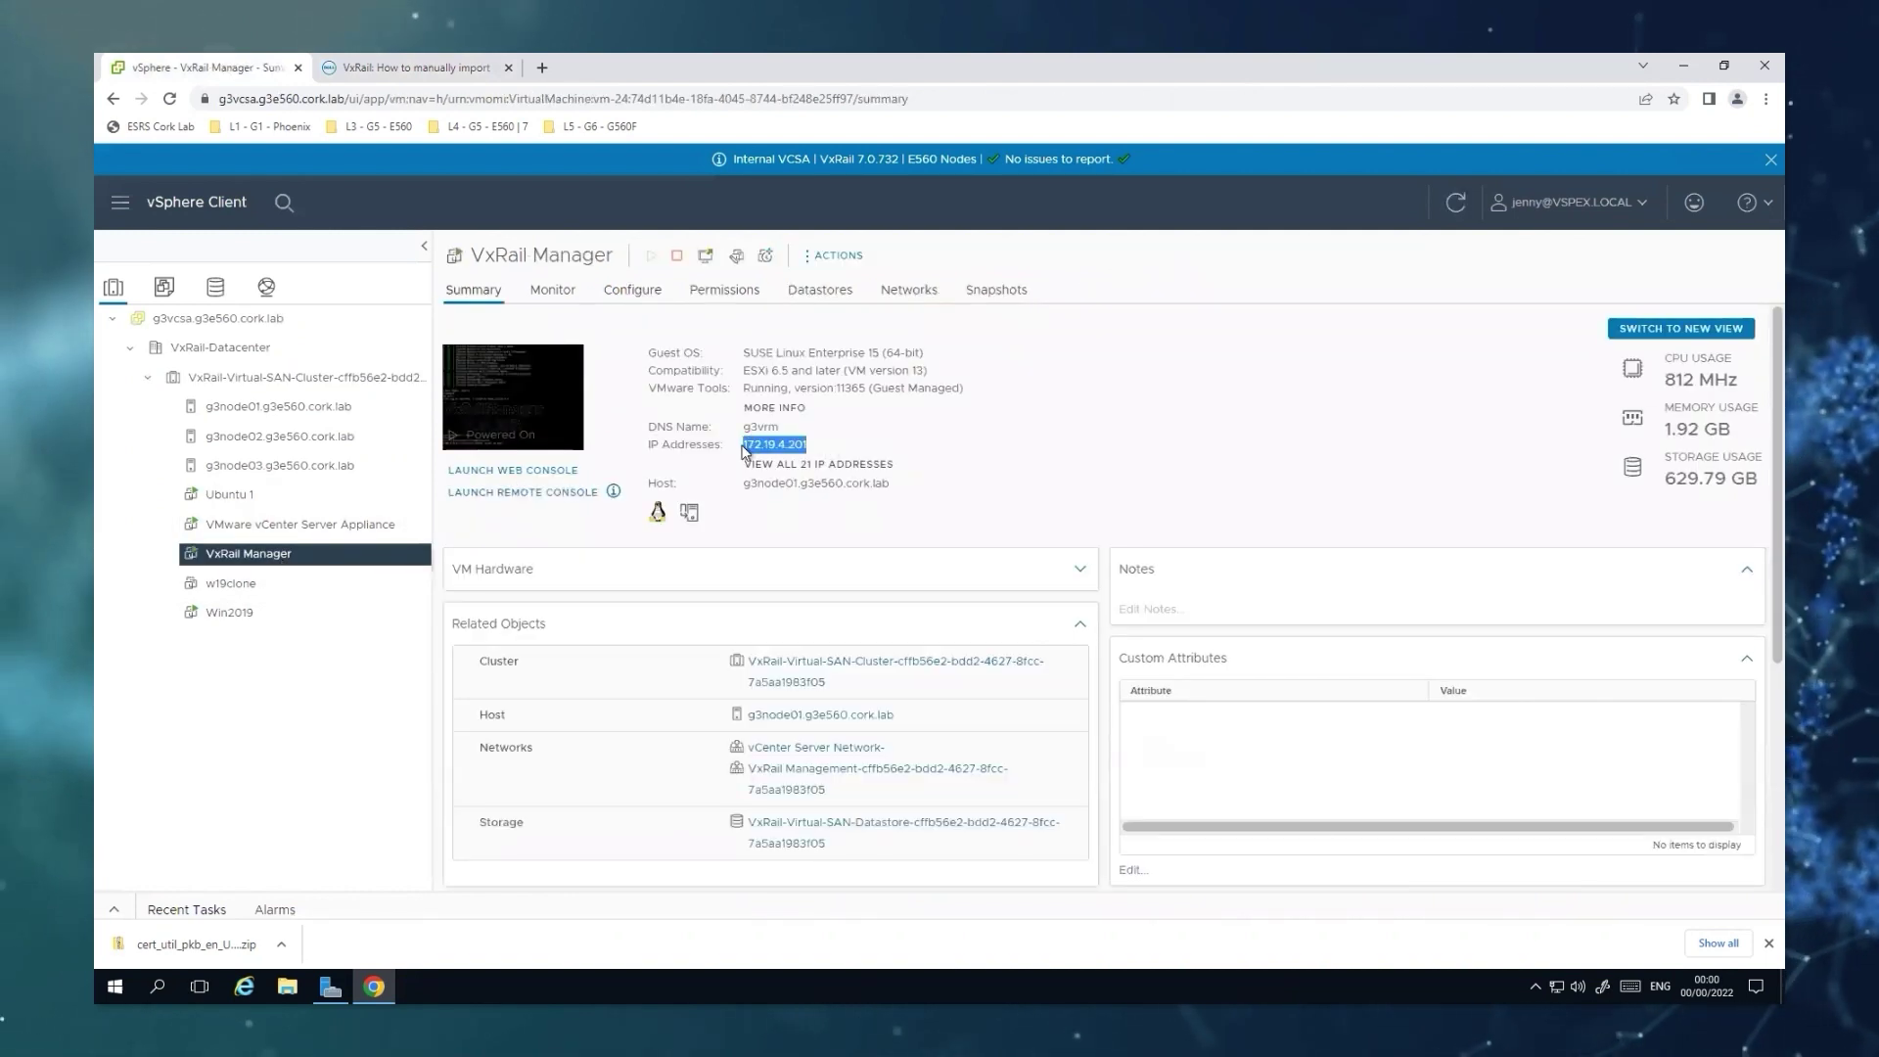
click(157, 986)
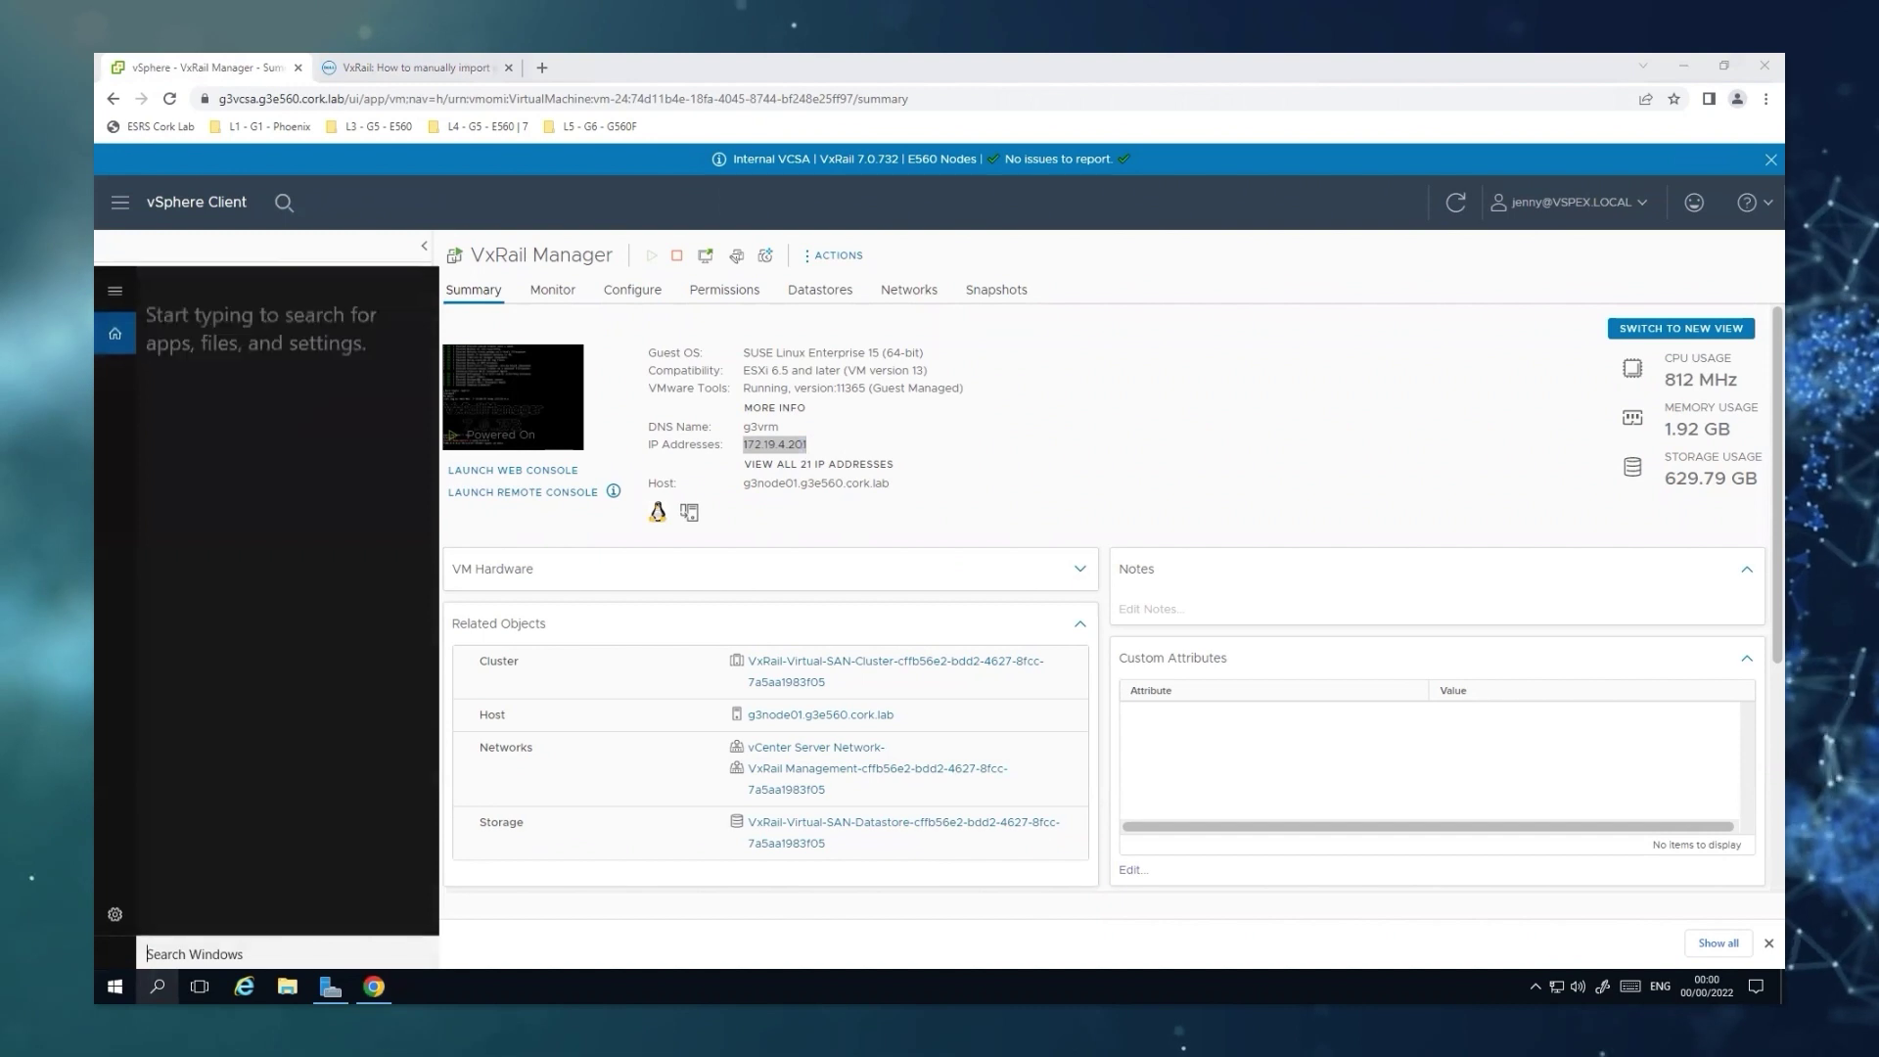
text(putty)
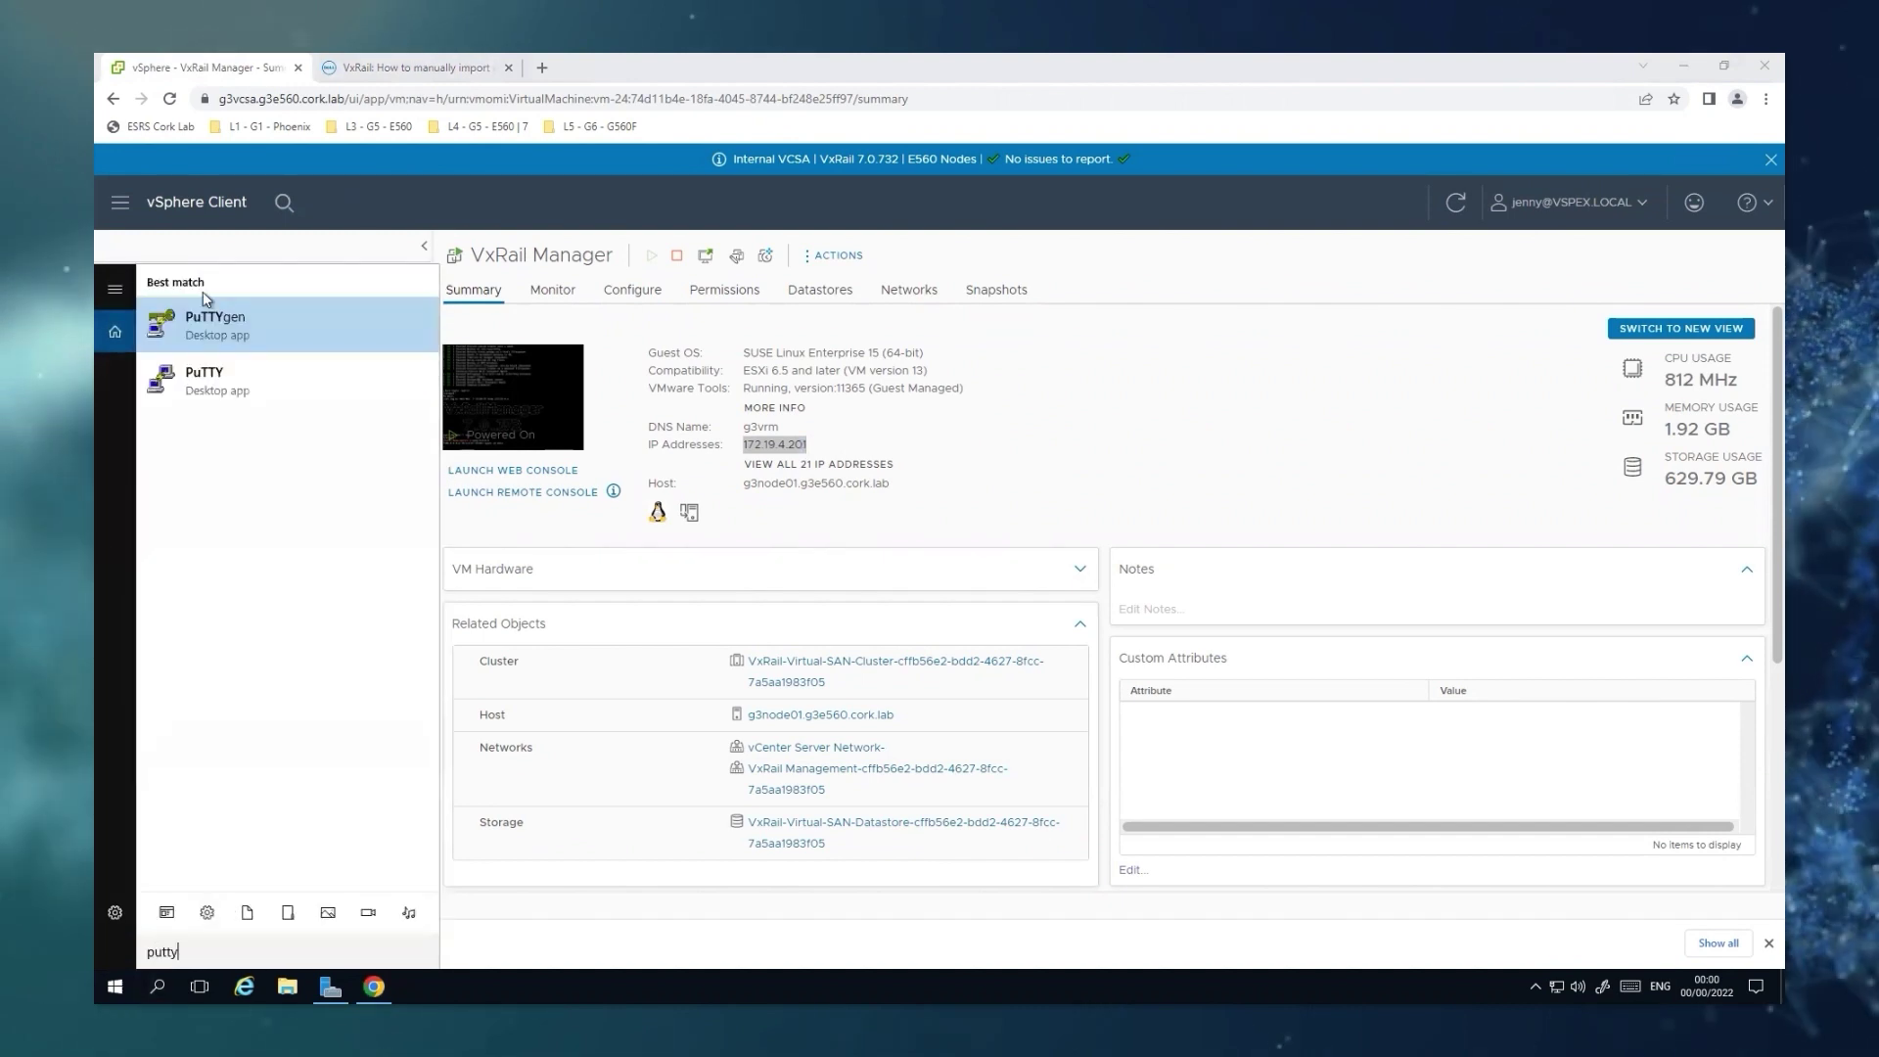
click(210, 372)
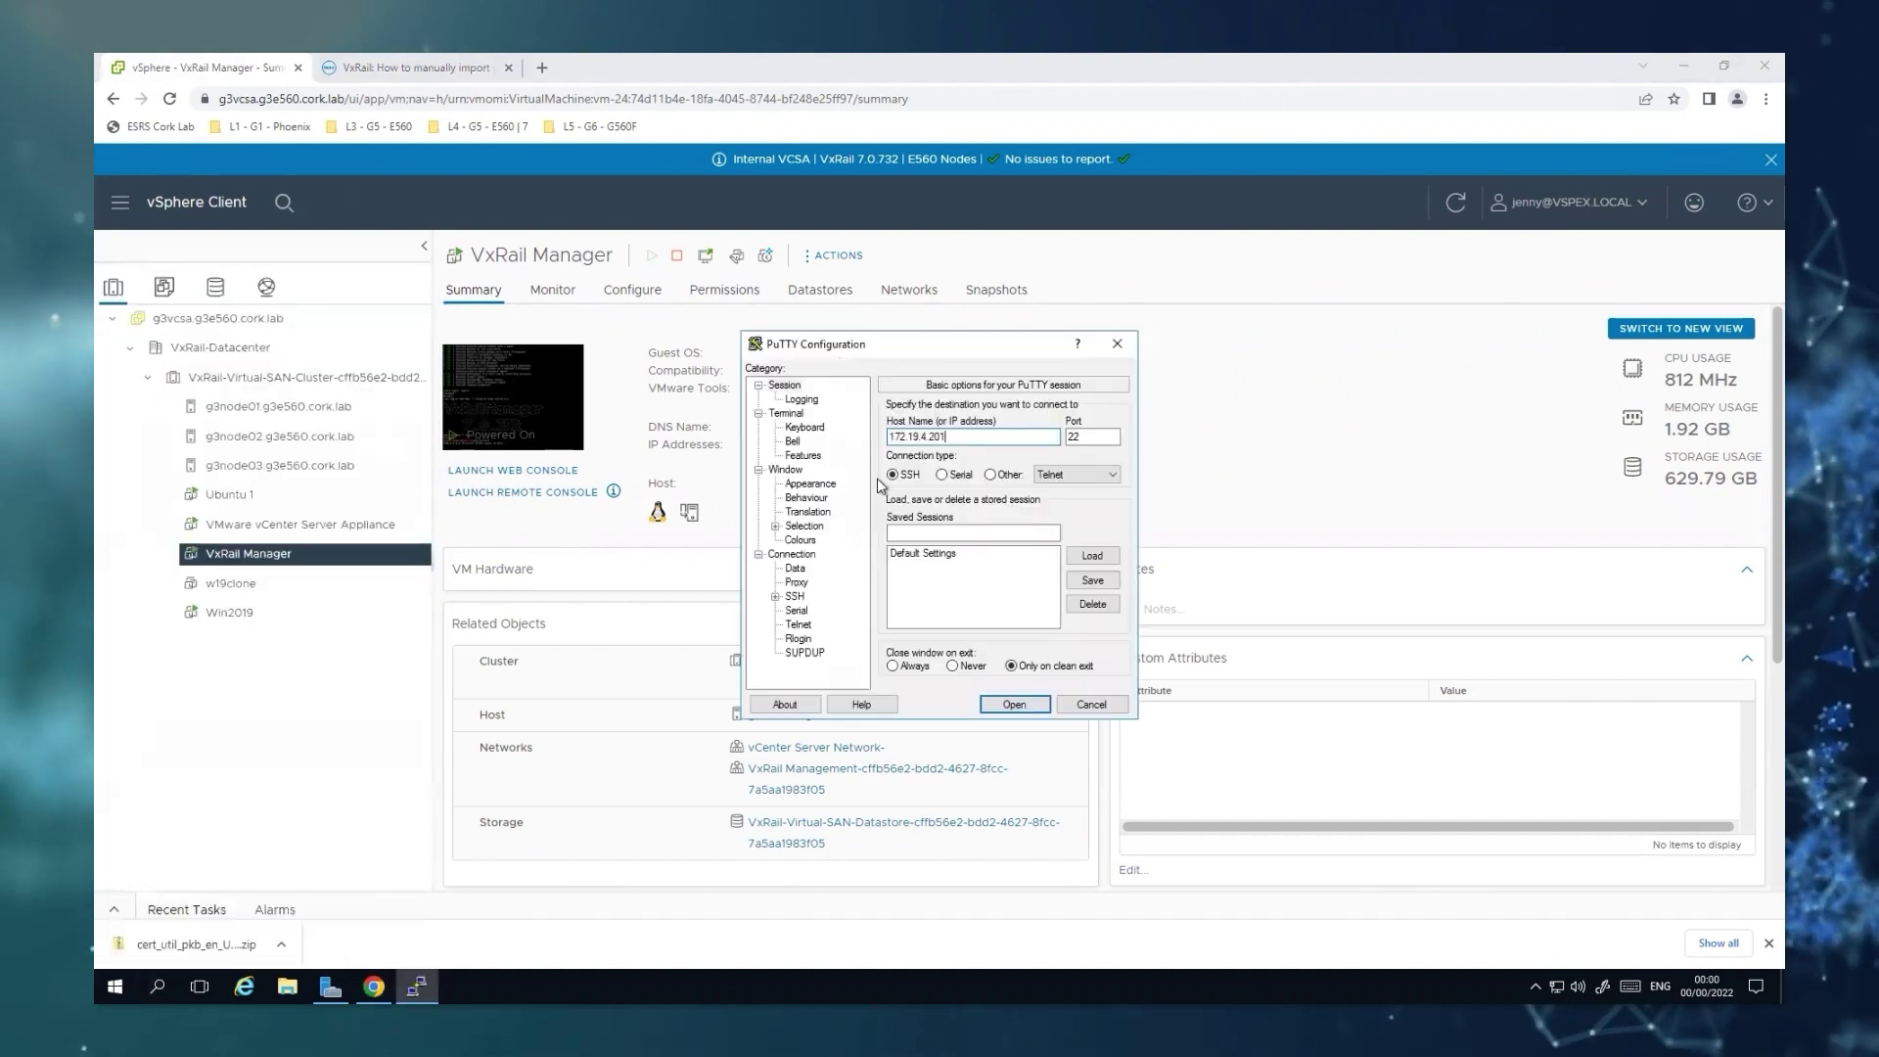
Step: SSH to 172.19.4.201, log in with the VxRail Manager user and password, then su to root
key(Return)
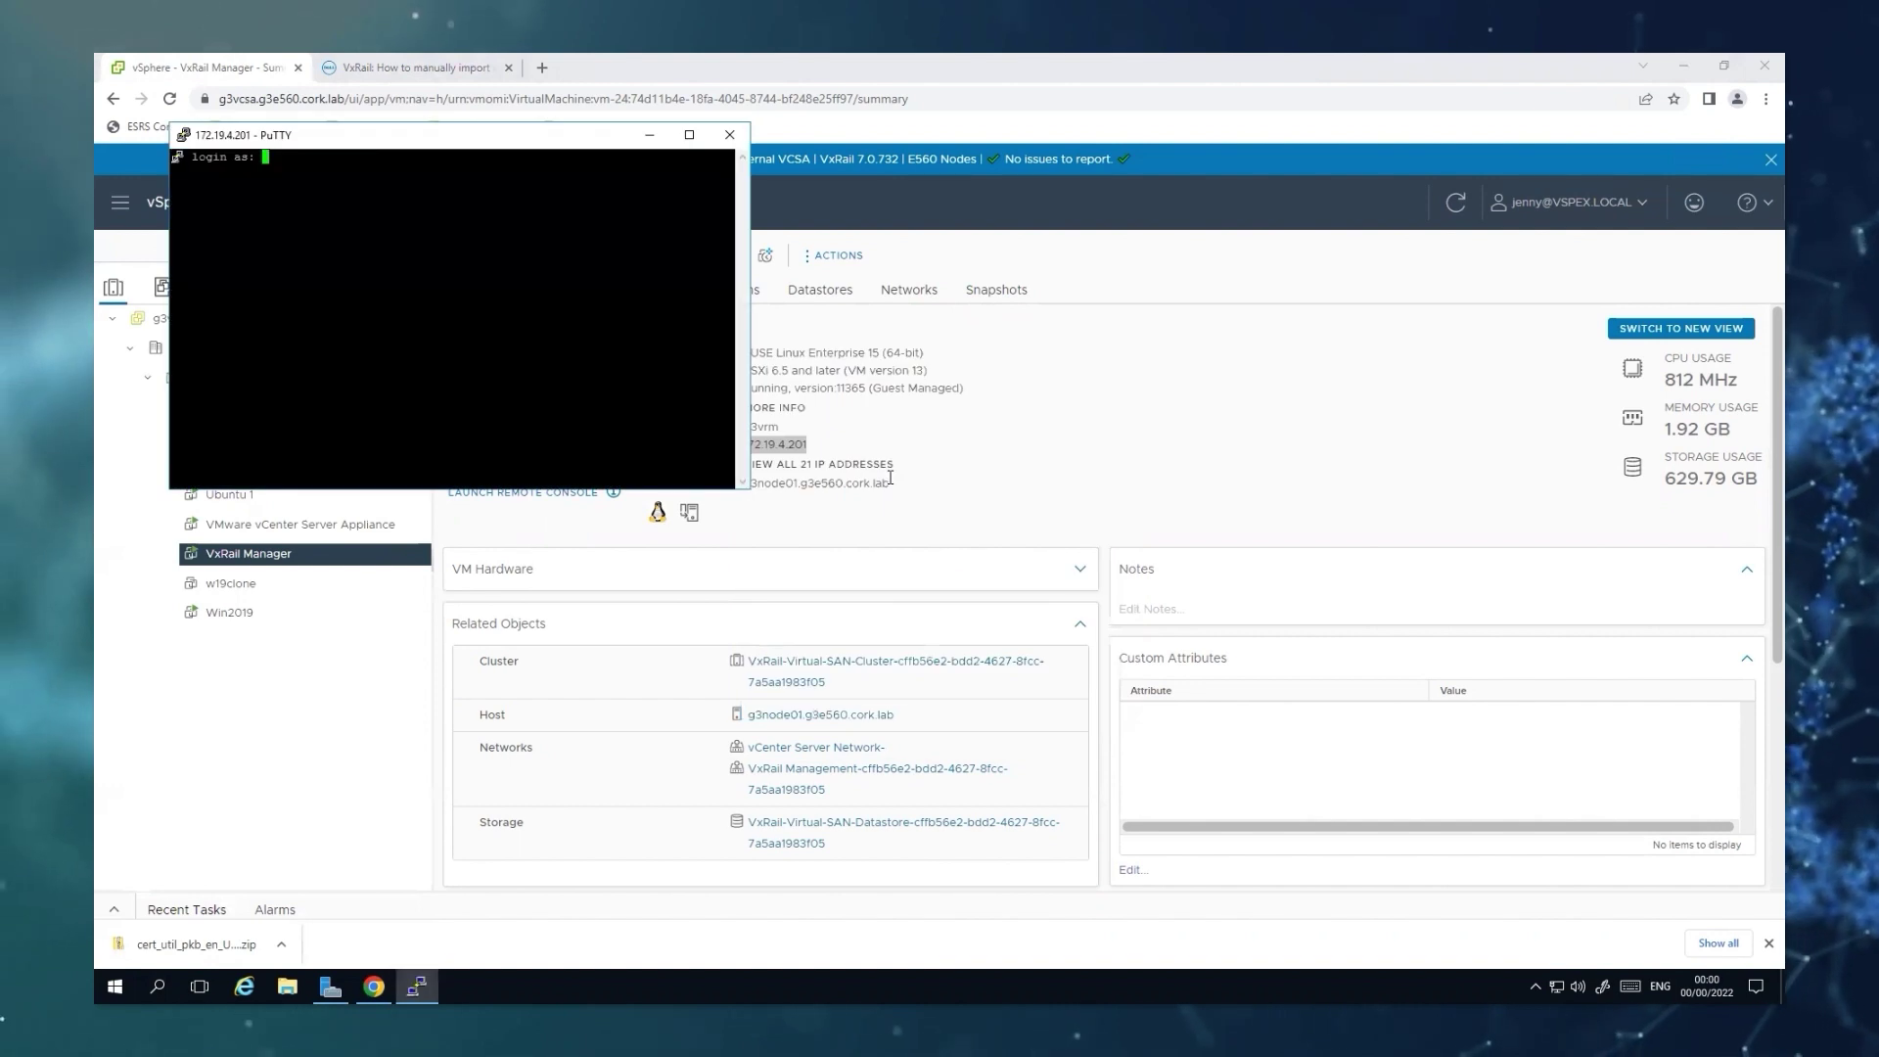
text(mystic)
key(Return)
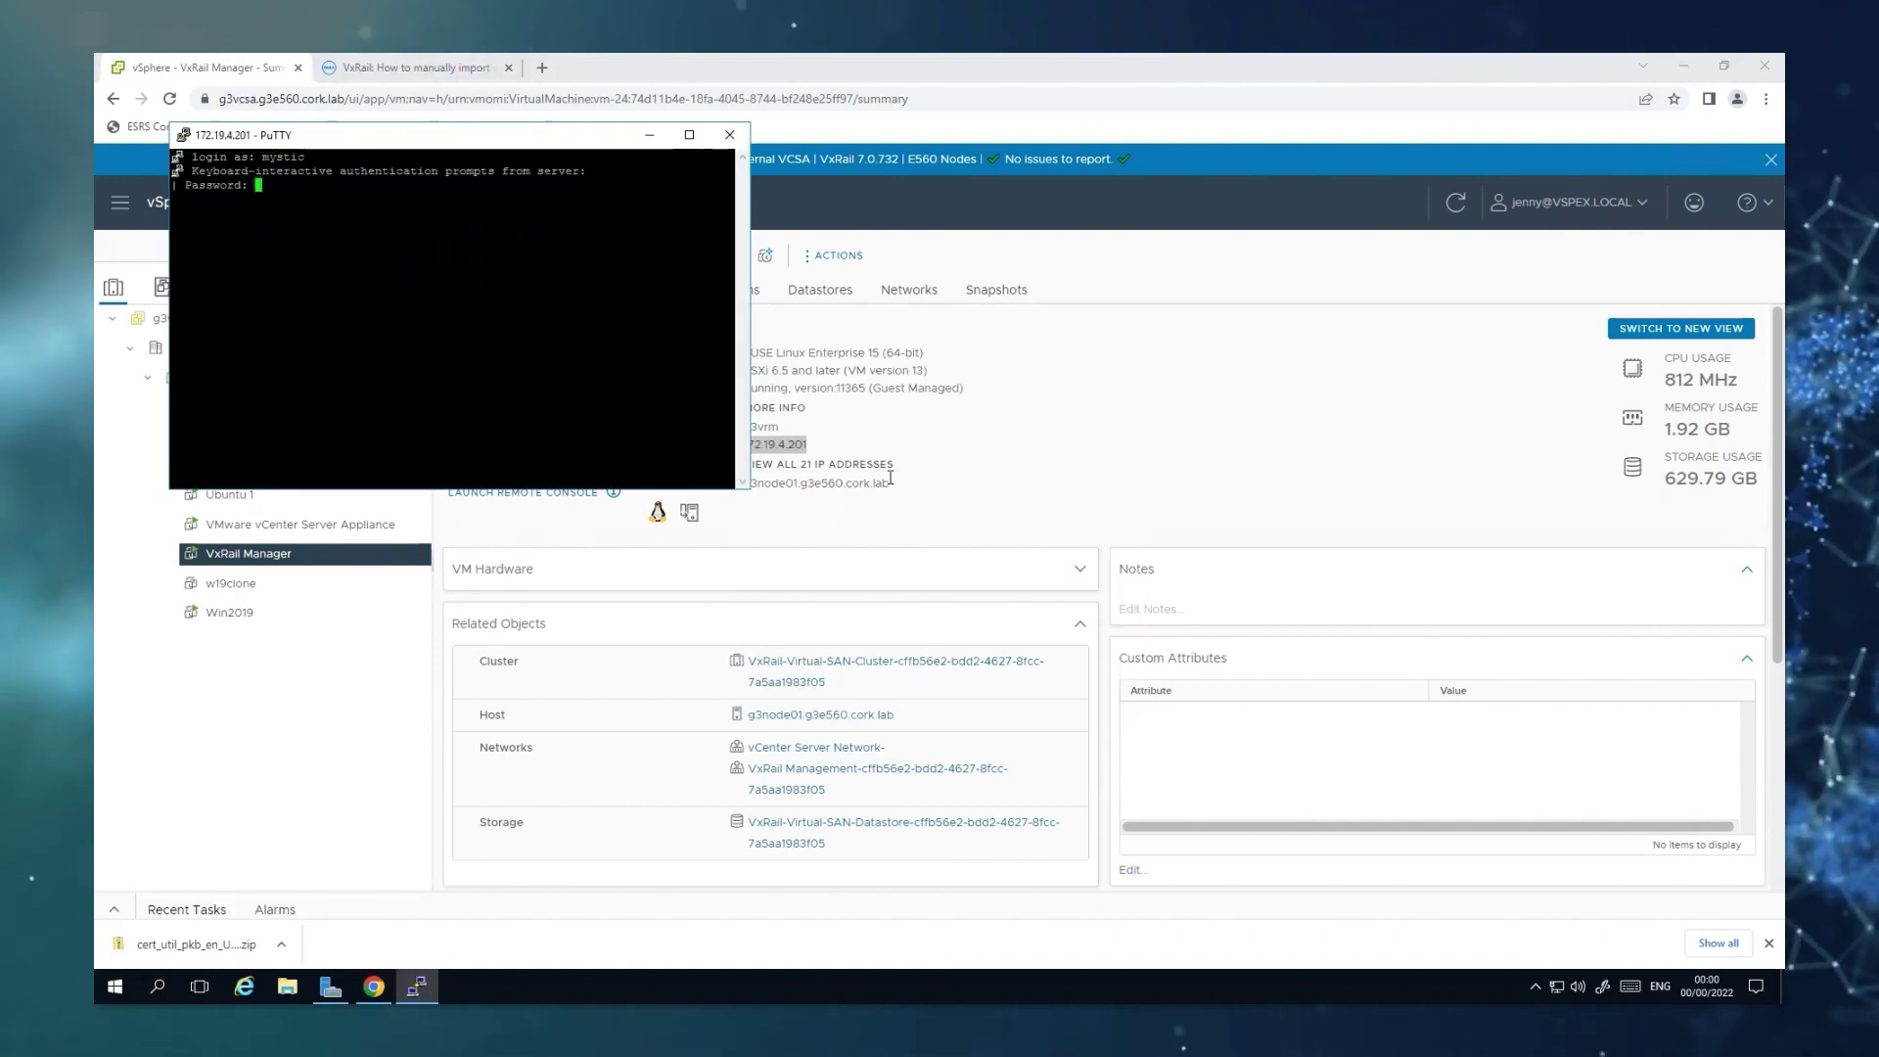
key(Return)
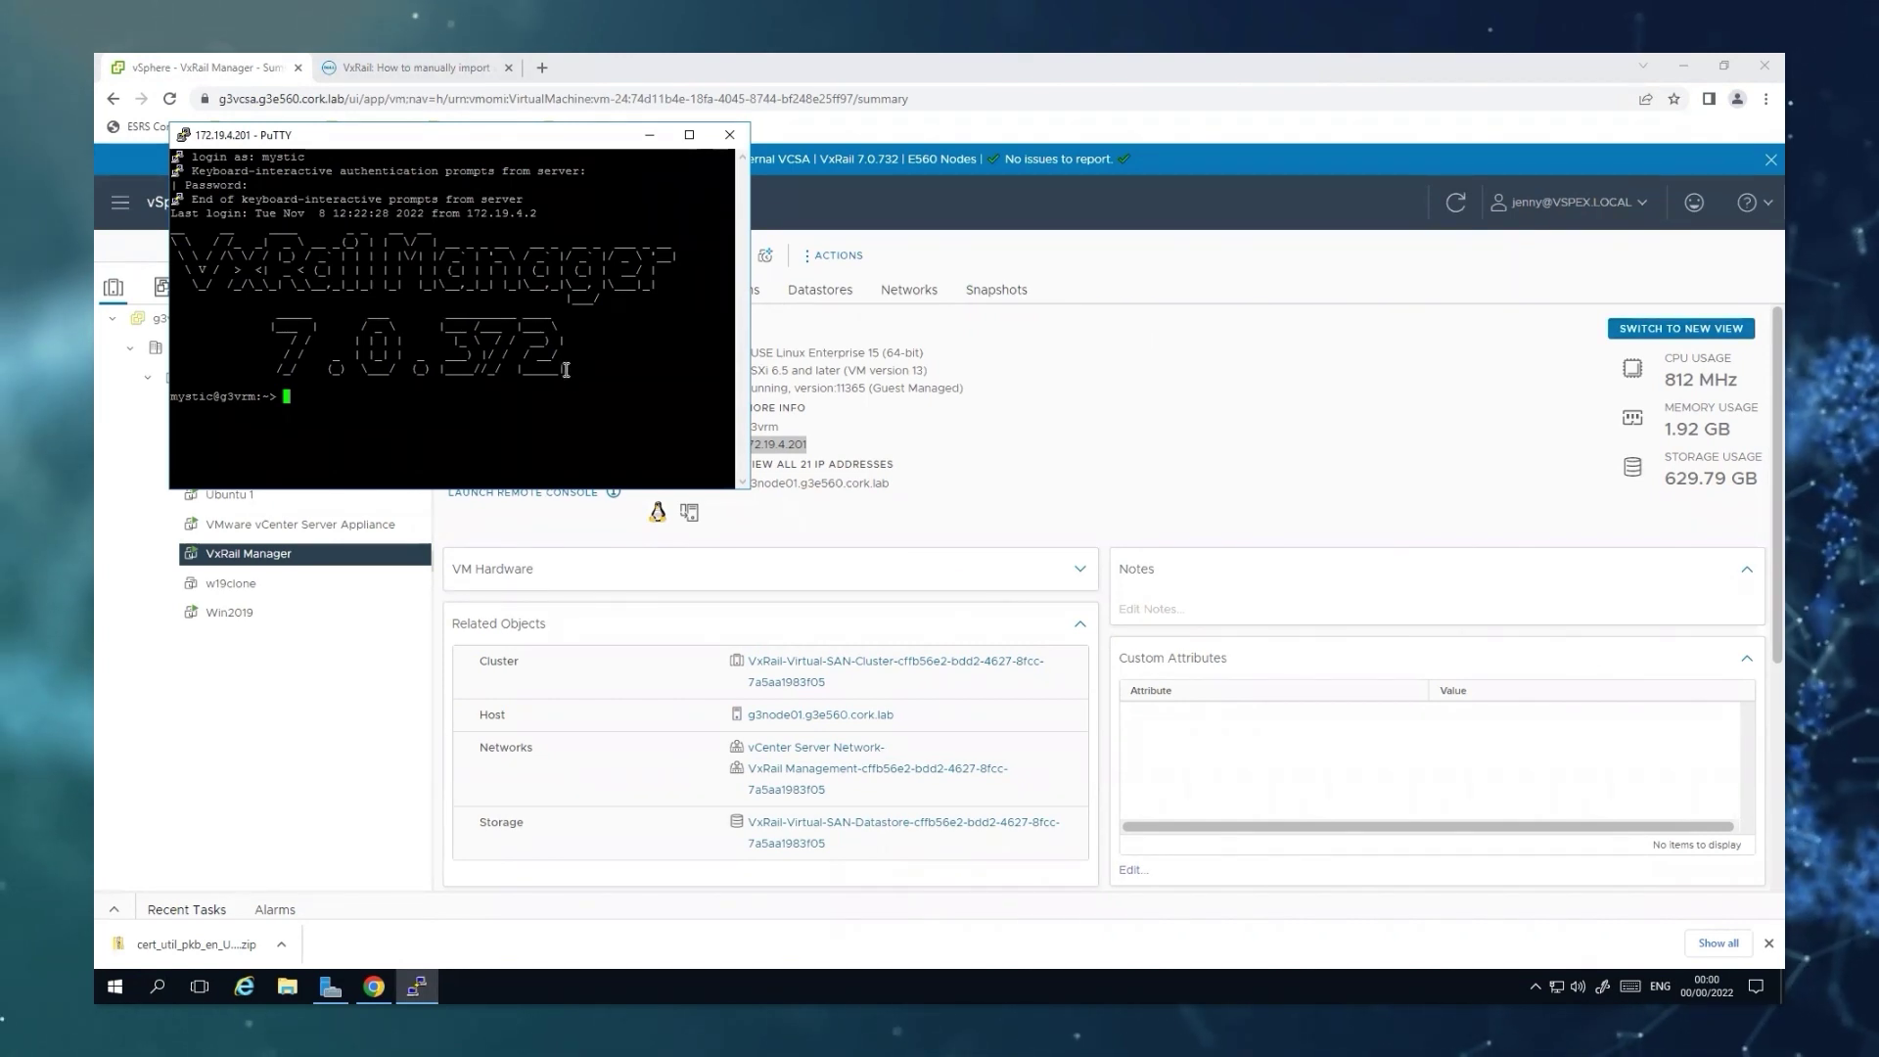
key(Return)
key(Return)
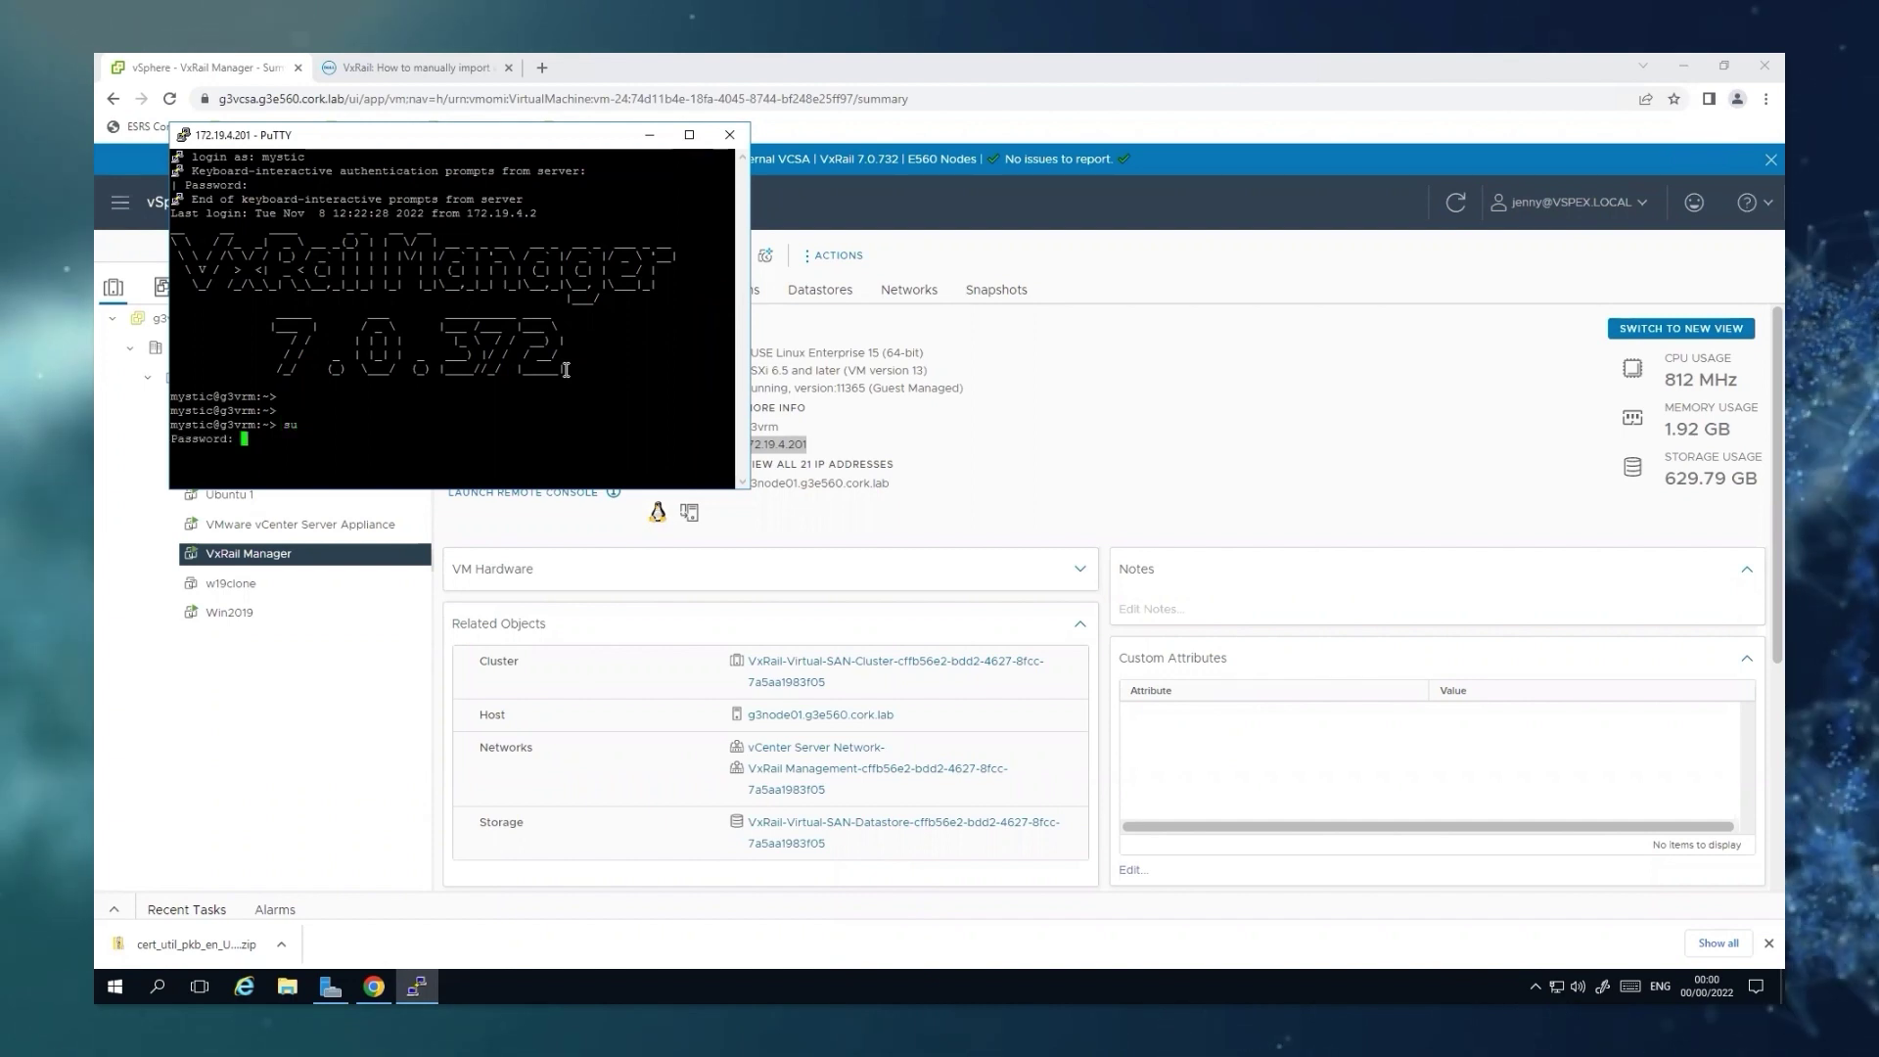
key(Return)
key(Return)
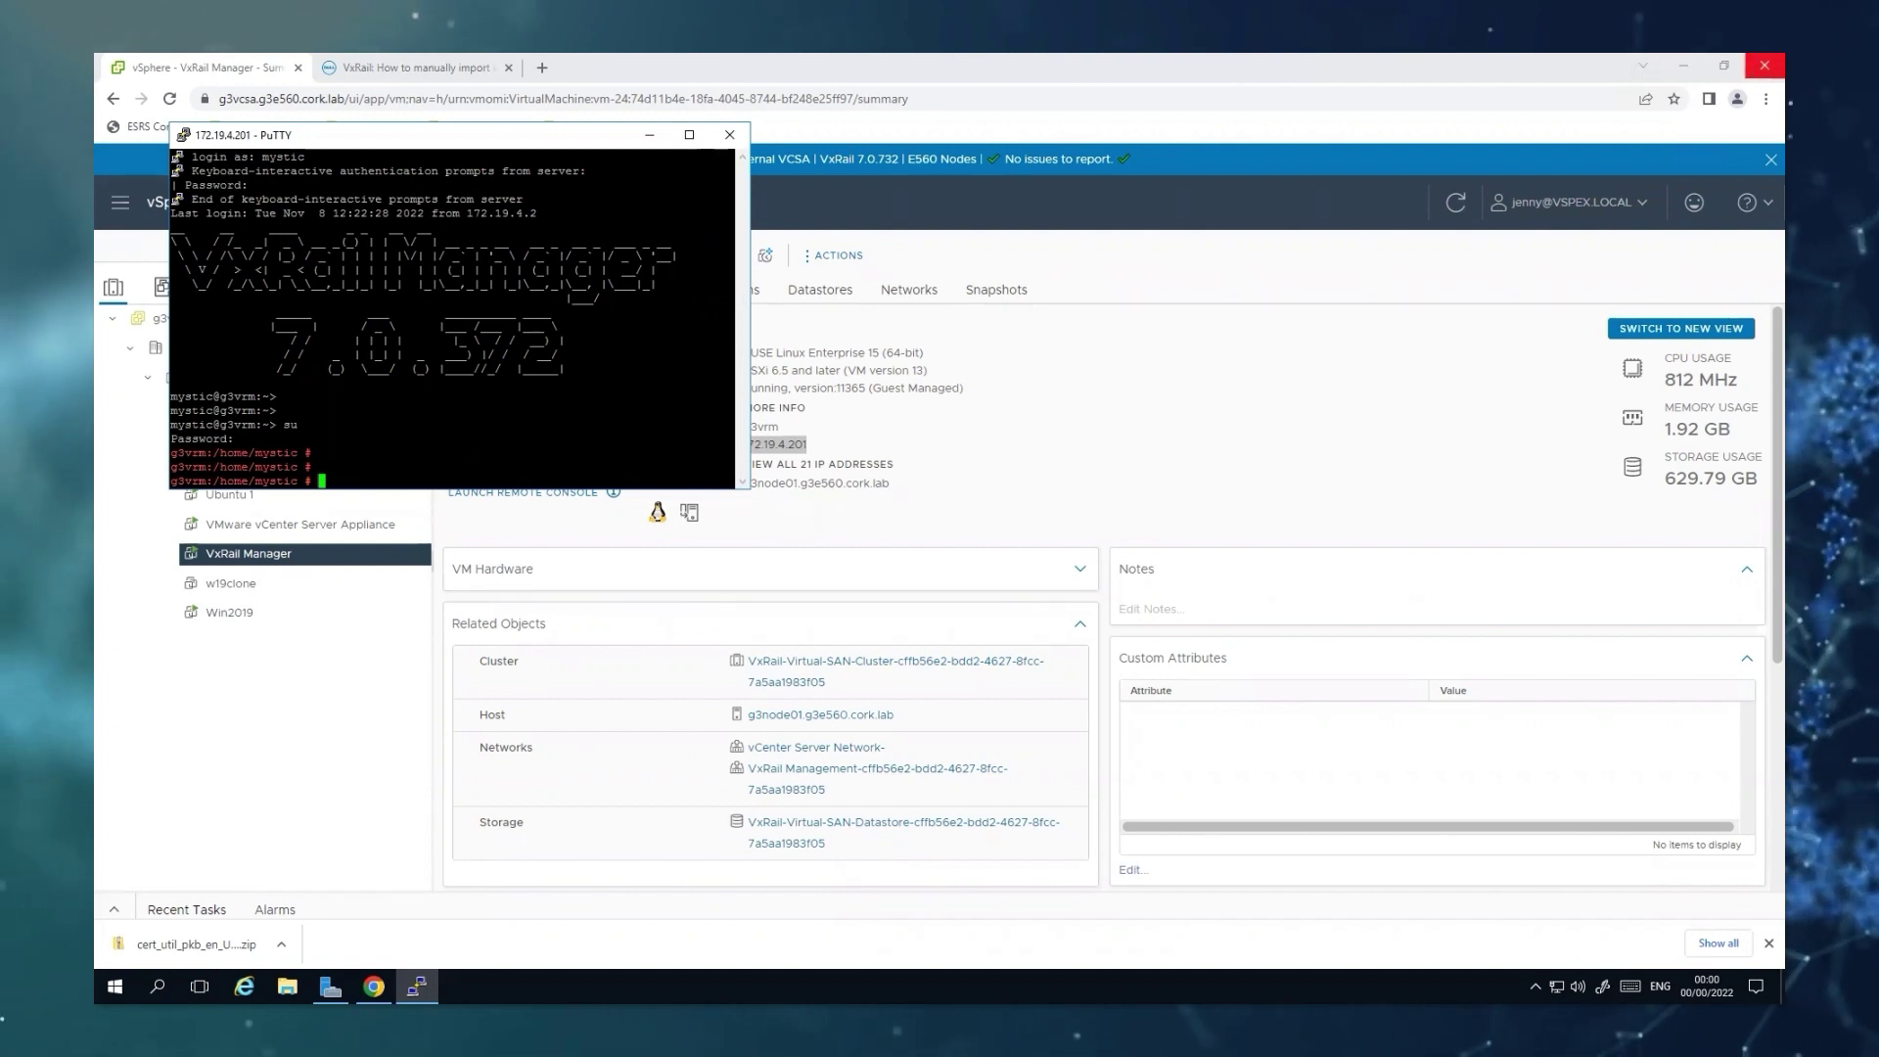
key(super+s)
Step: Launch WinSCP and log in to host 172.19.4.201 with the VxRail Manager user name and password
text(win)
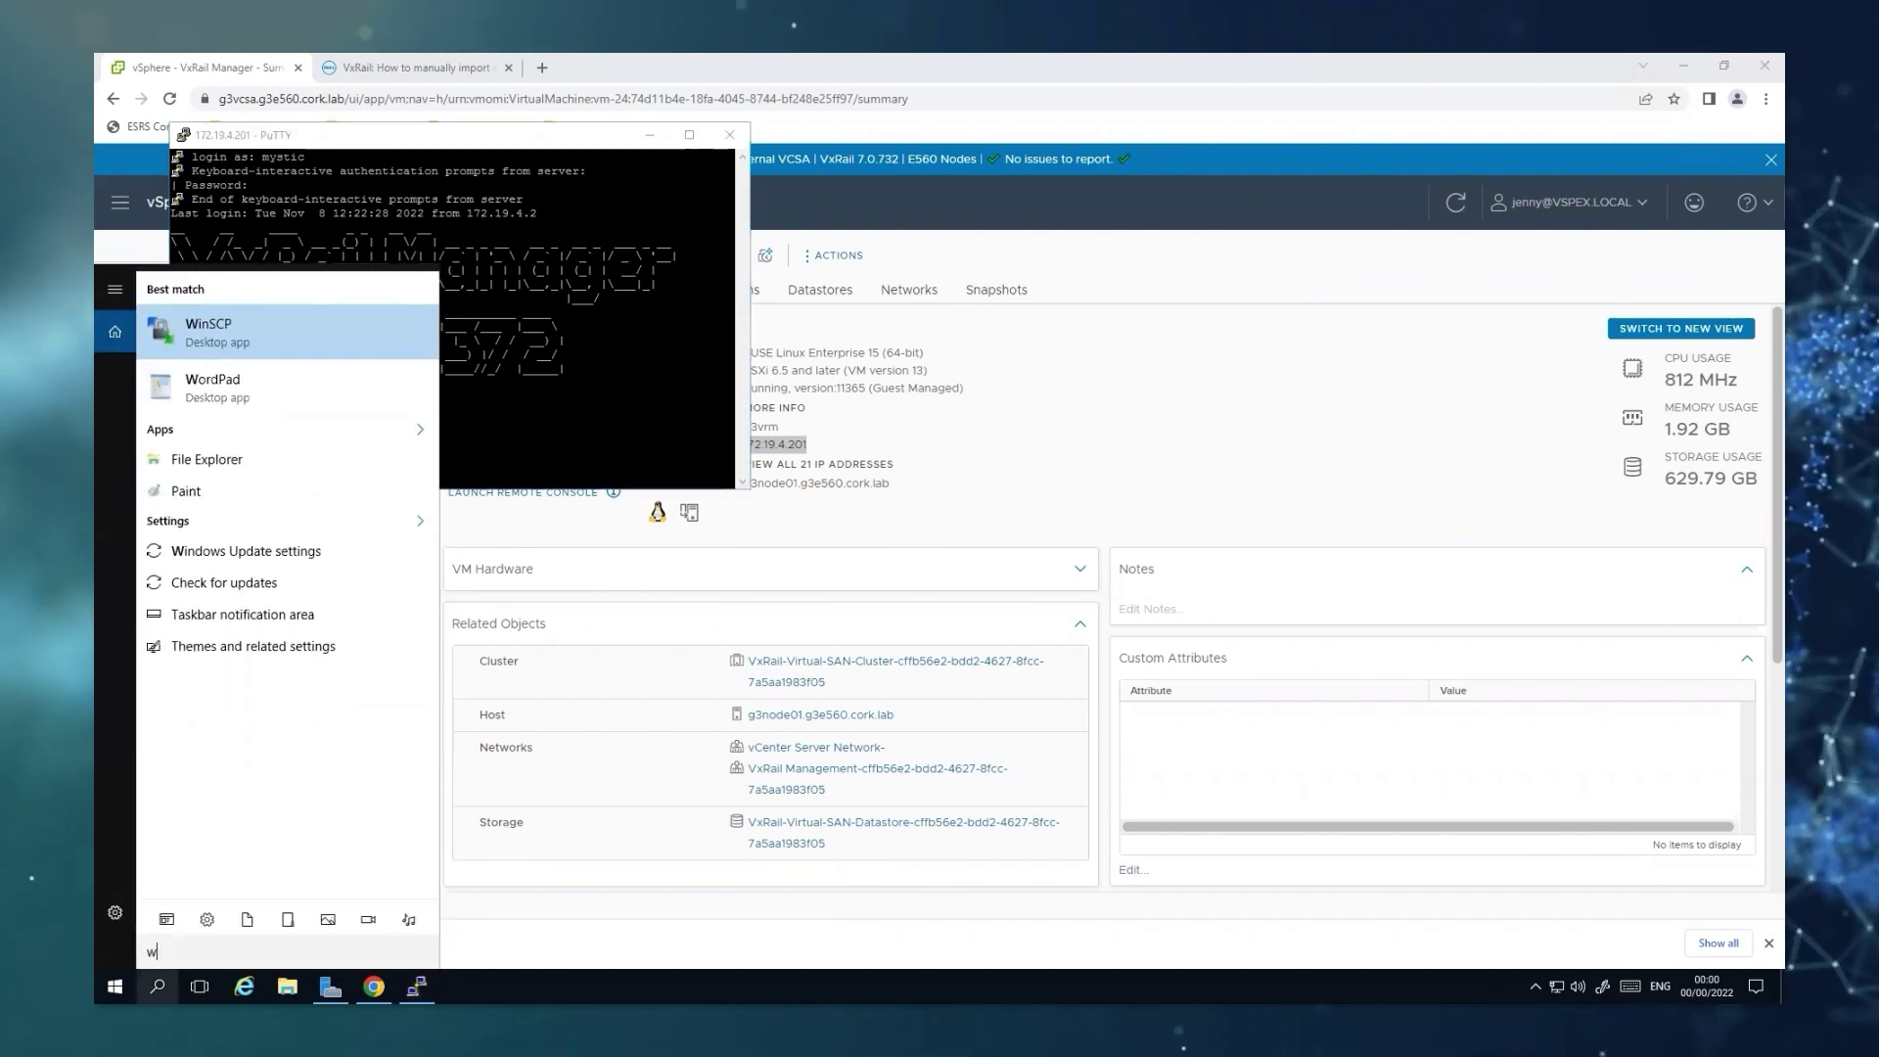
click(299, 326)
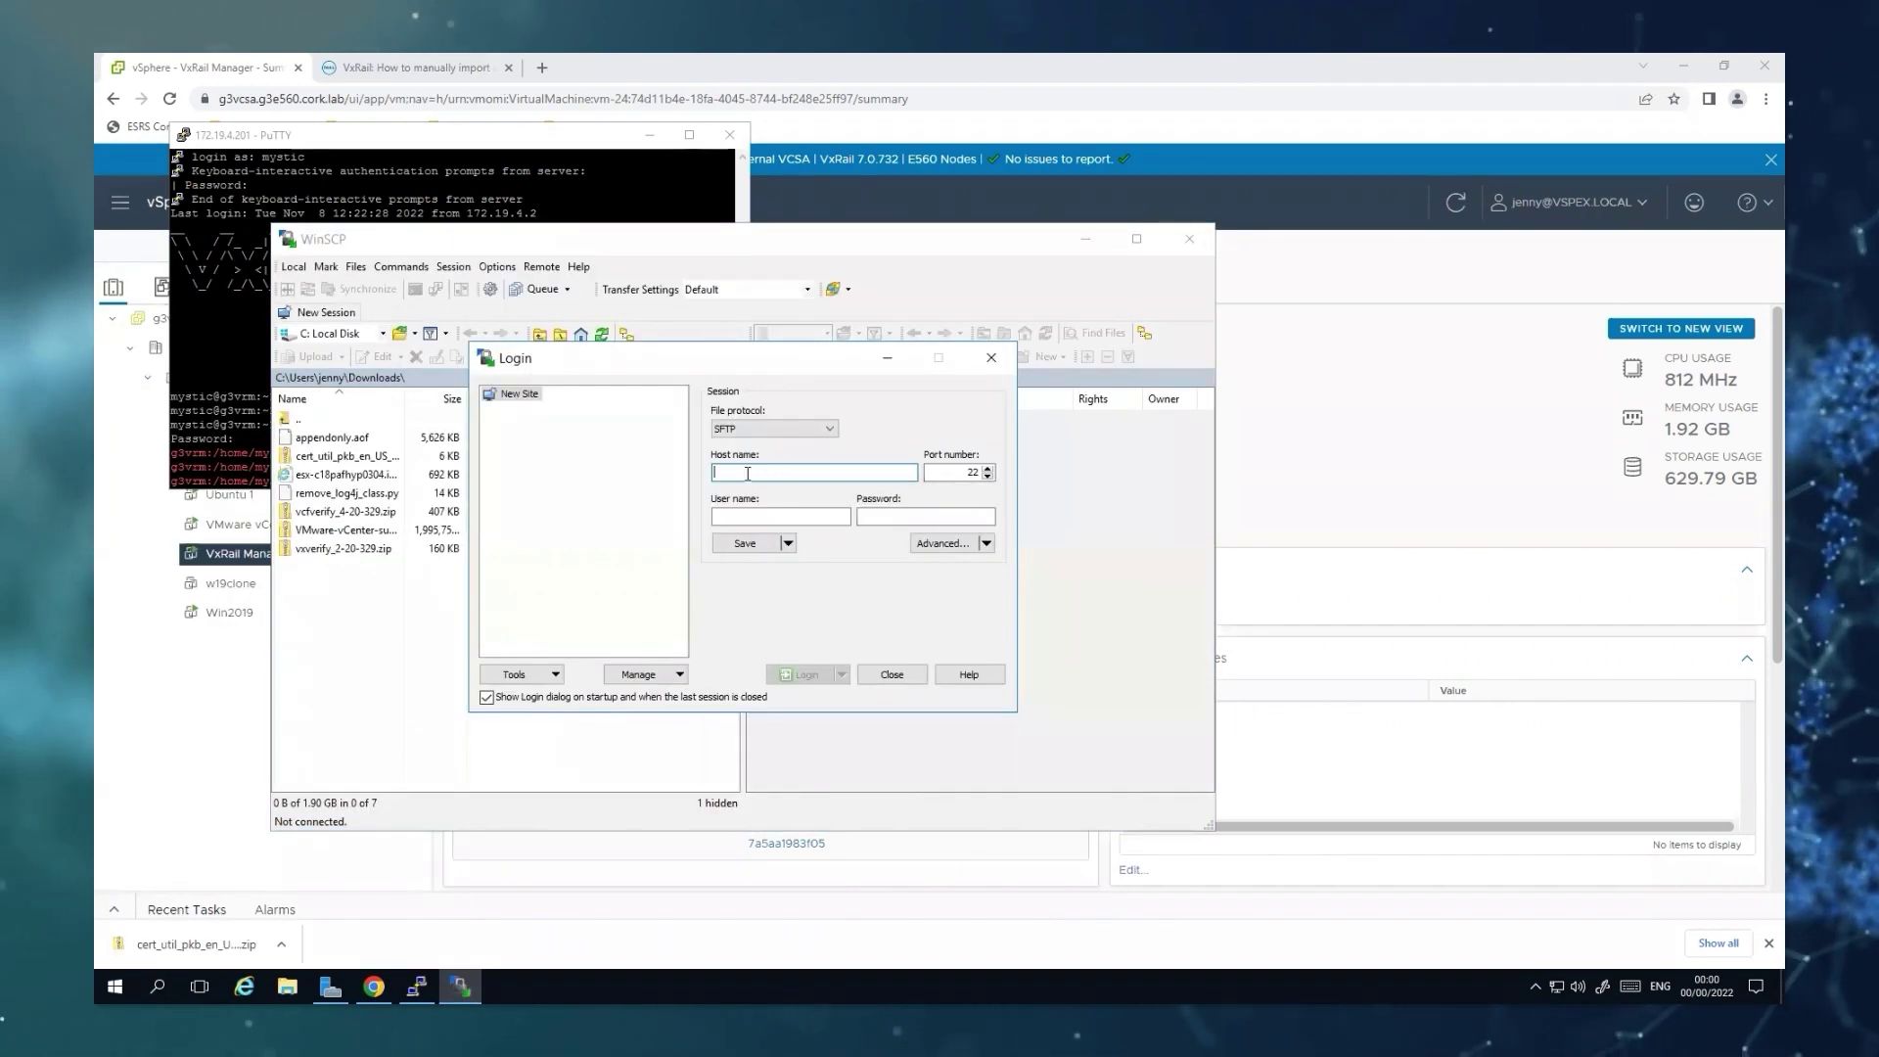
text(172.19.4.201)
click(781, 516)
text(my)
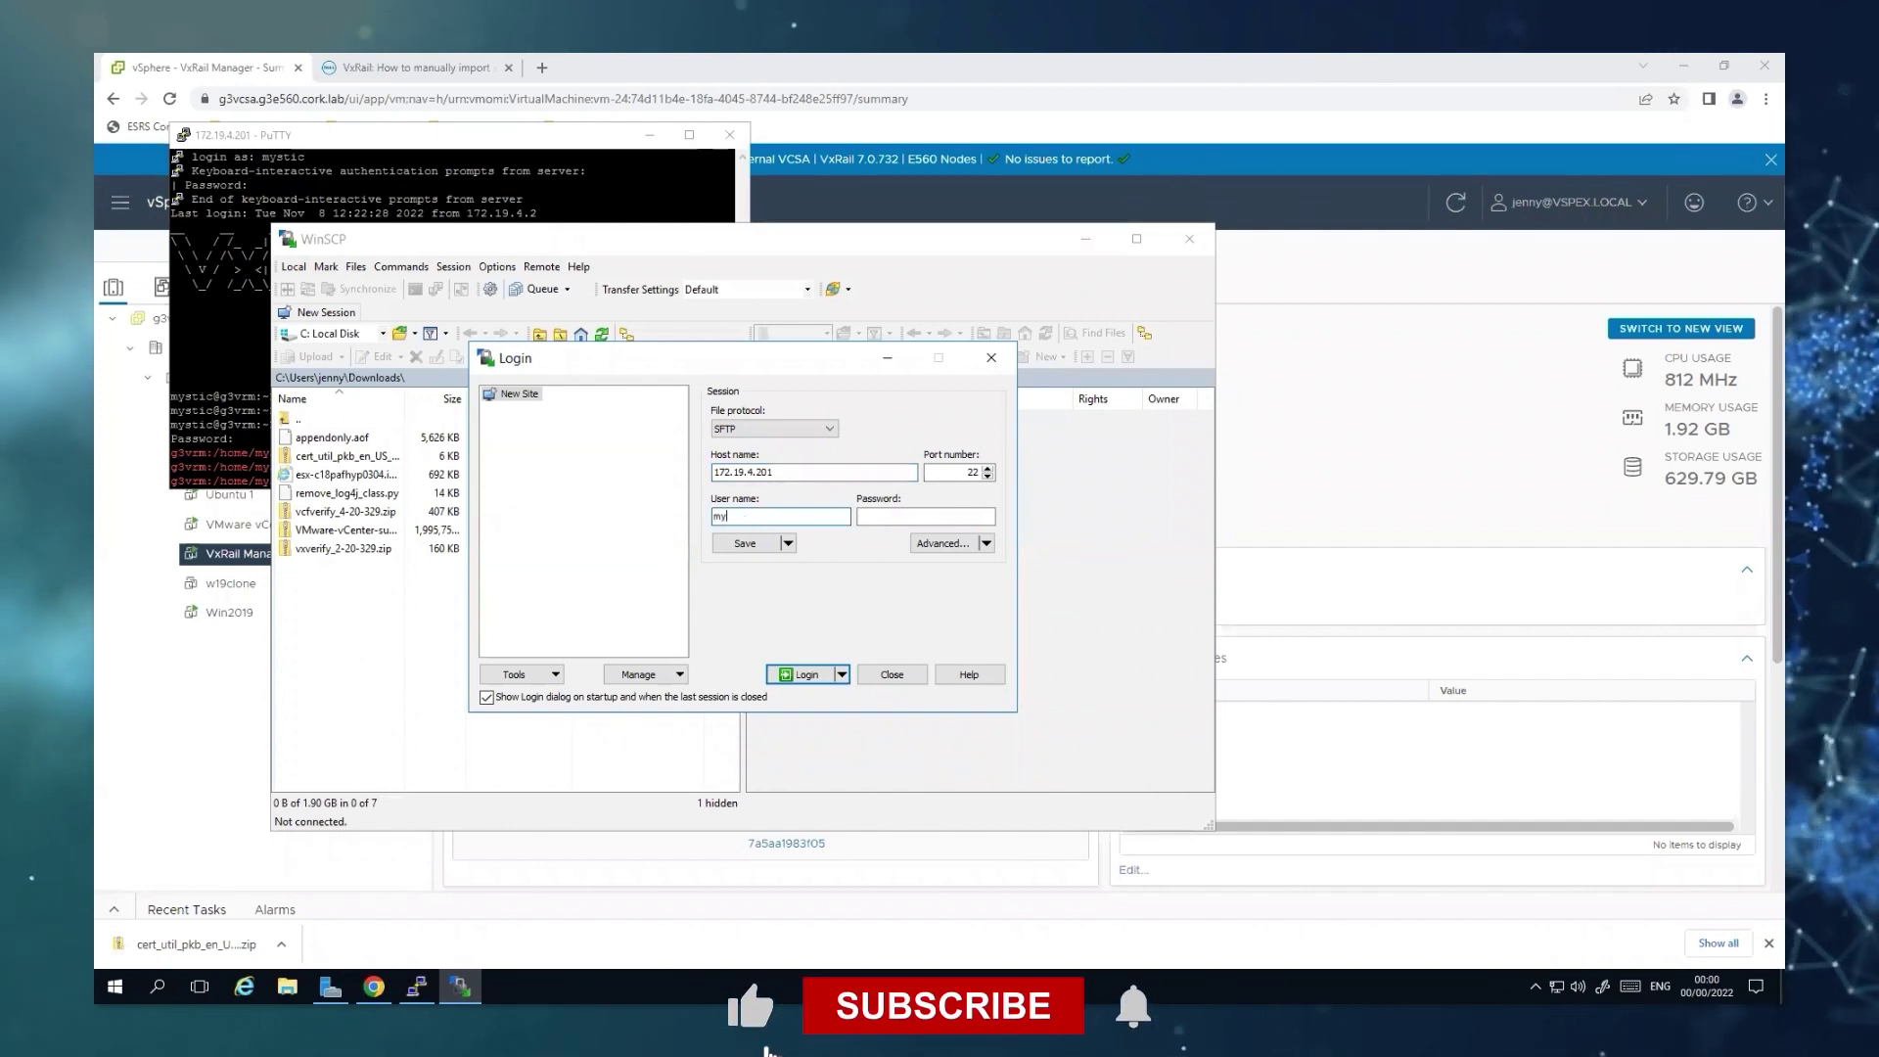
text(stic)
key(Tab)
text(***********)
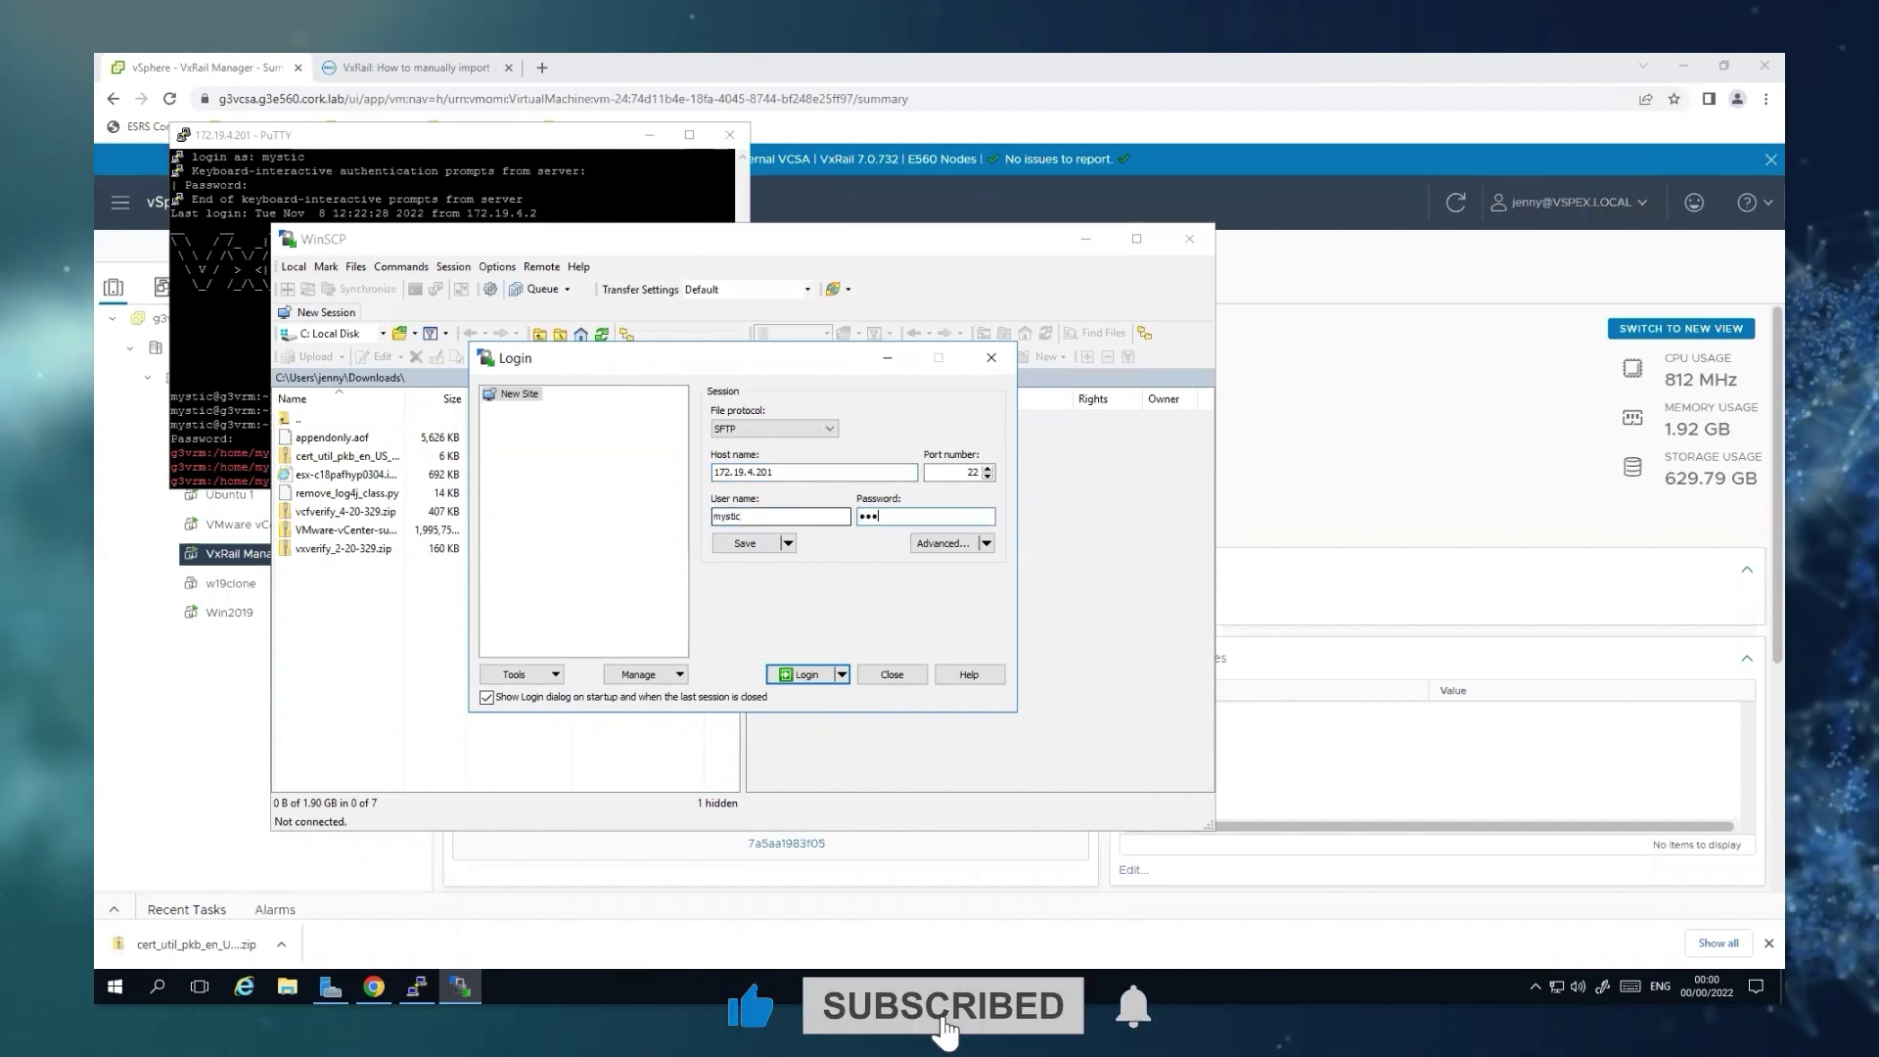
text(*******)
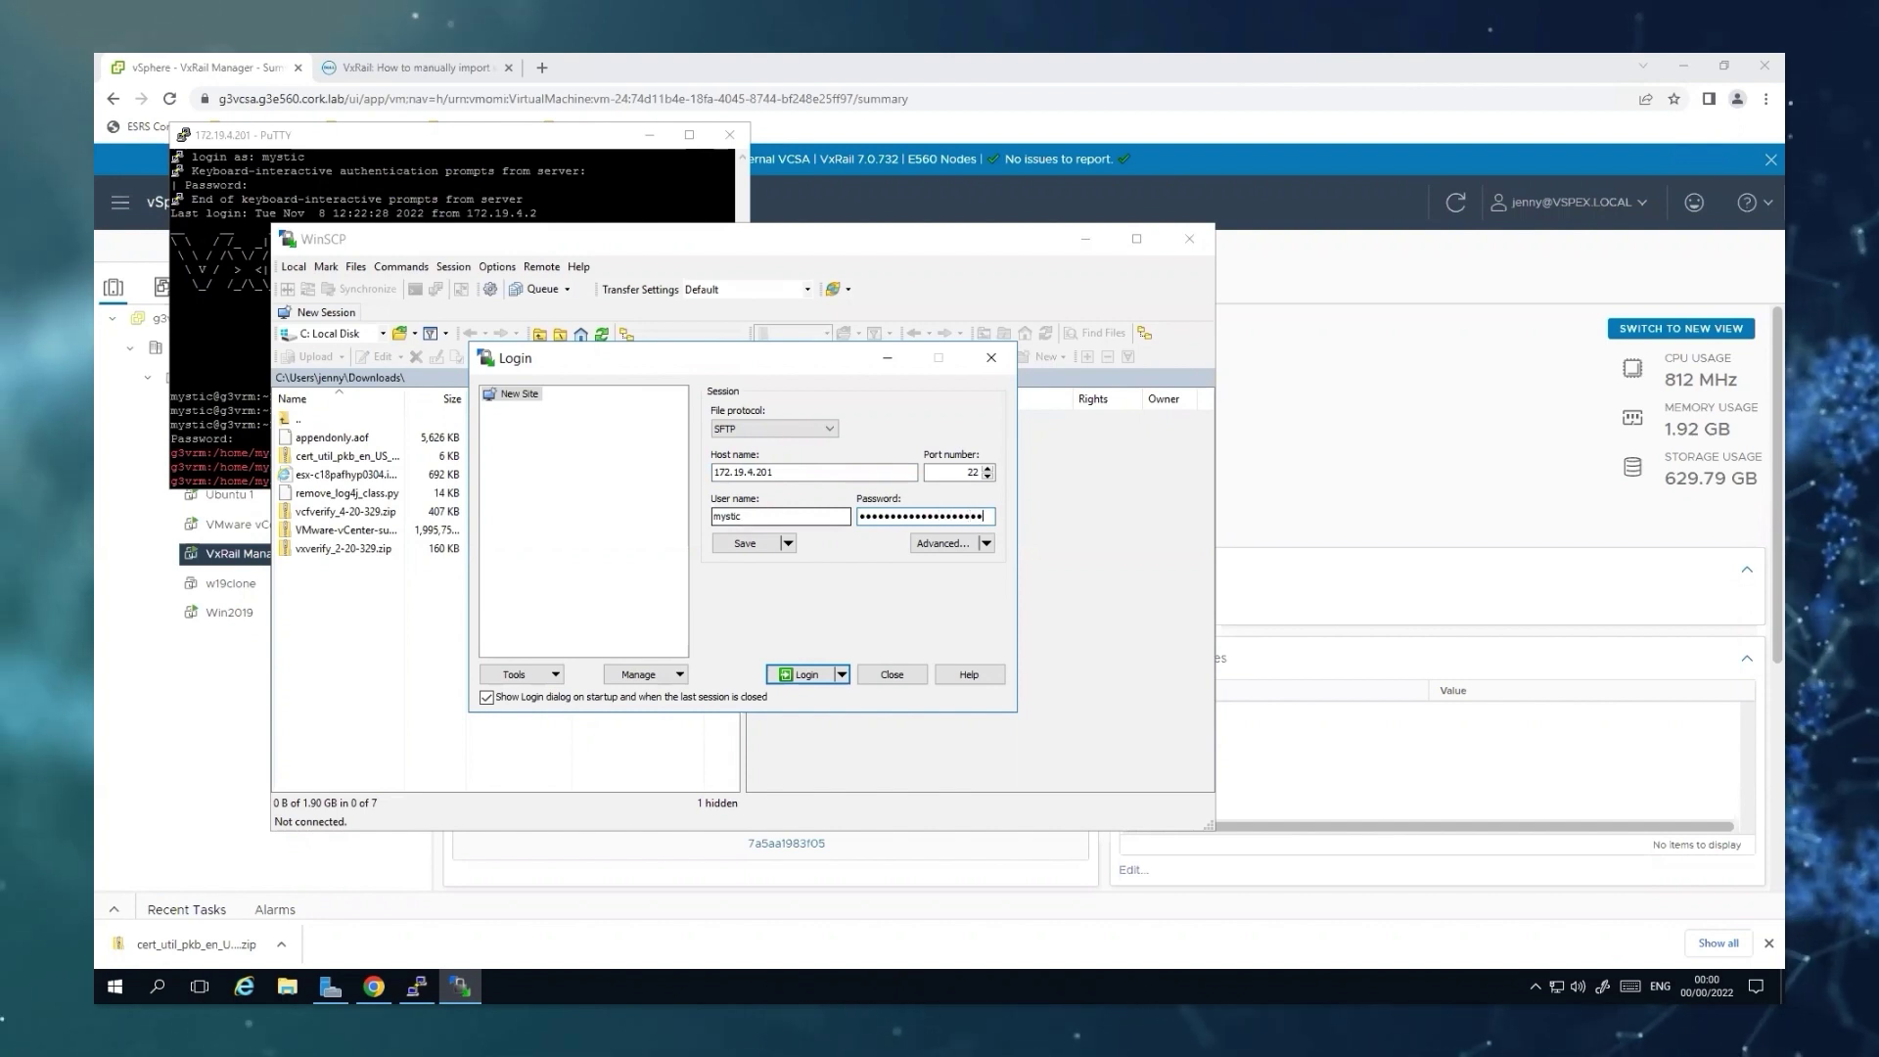
key(Return)
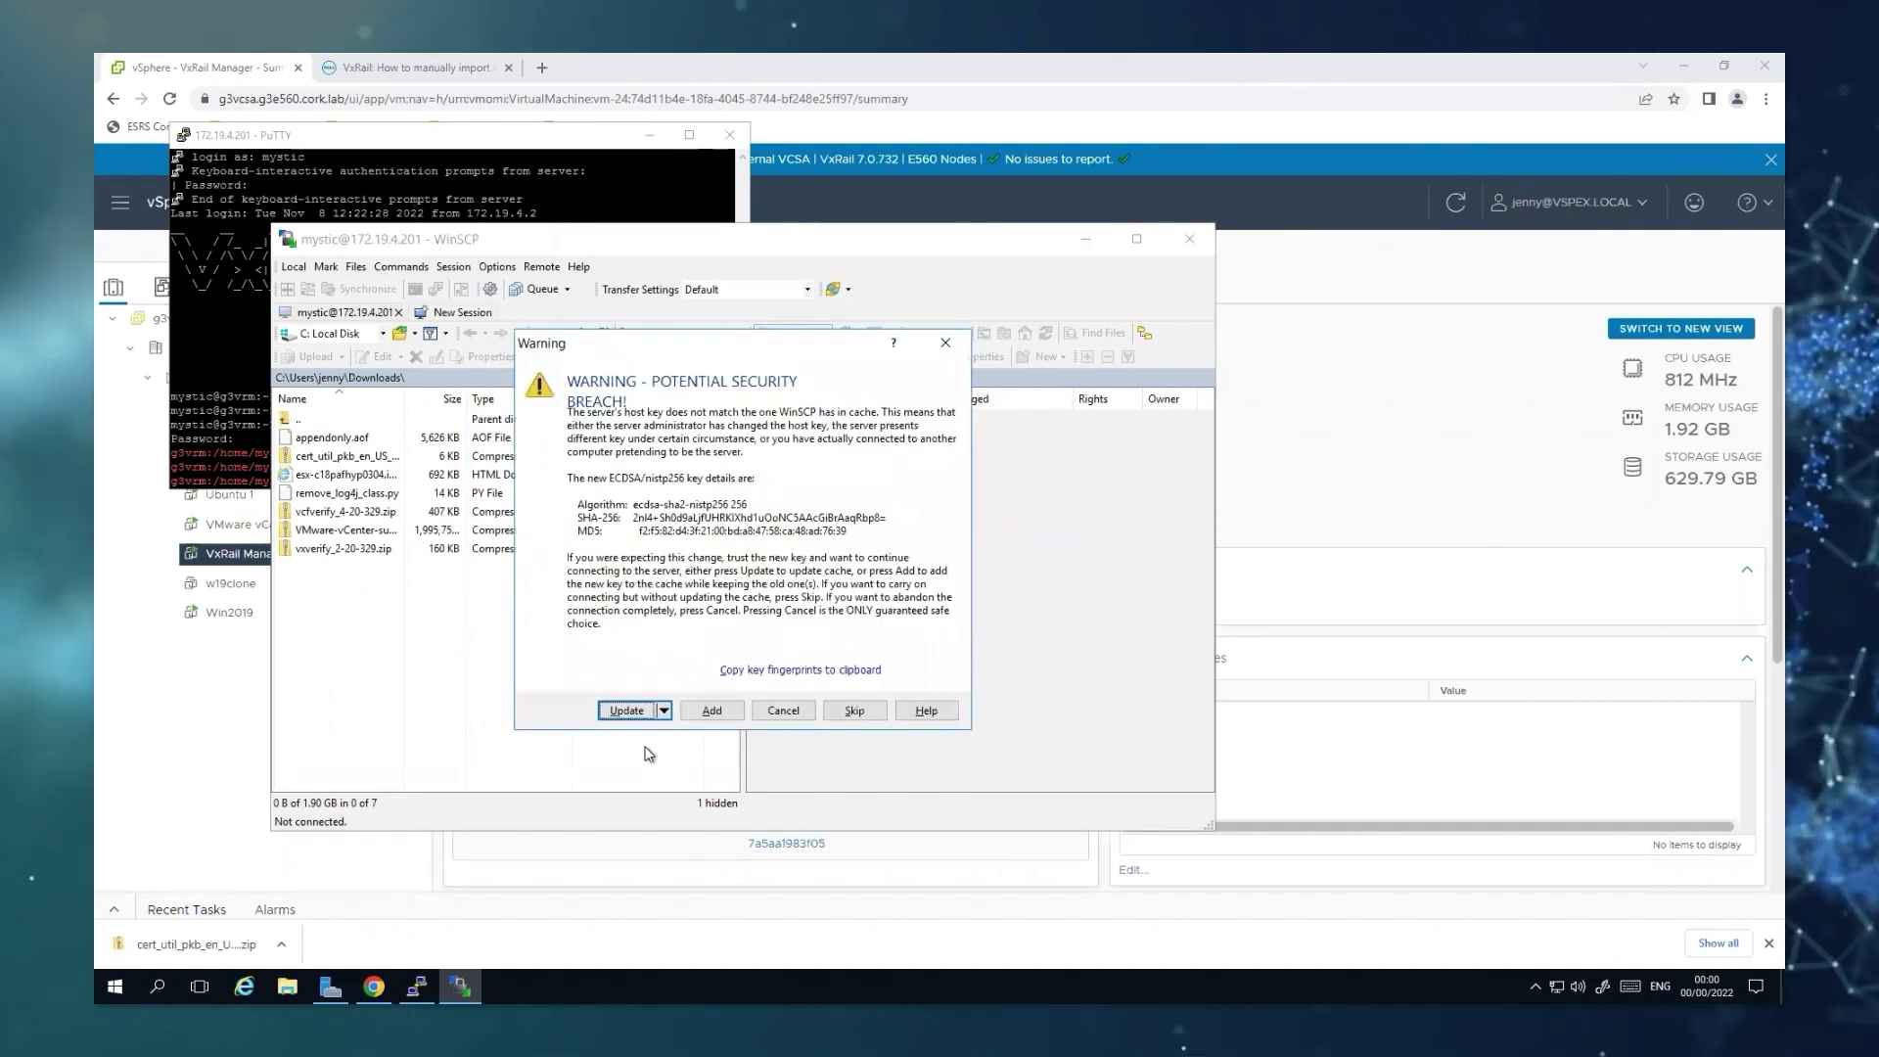
Step: Accept the server's new host key and browse the remote panel to /tmp
click(626, 710)
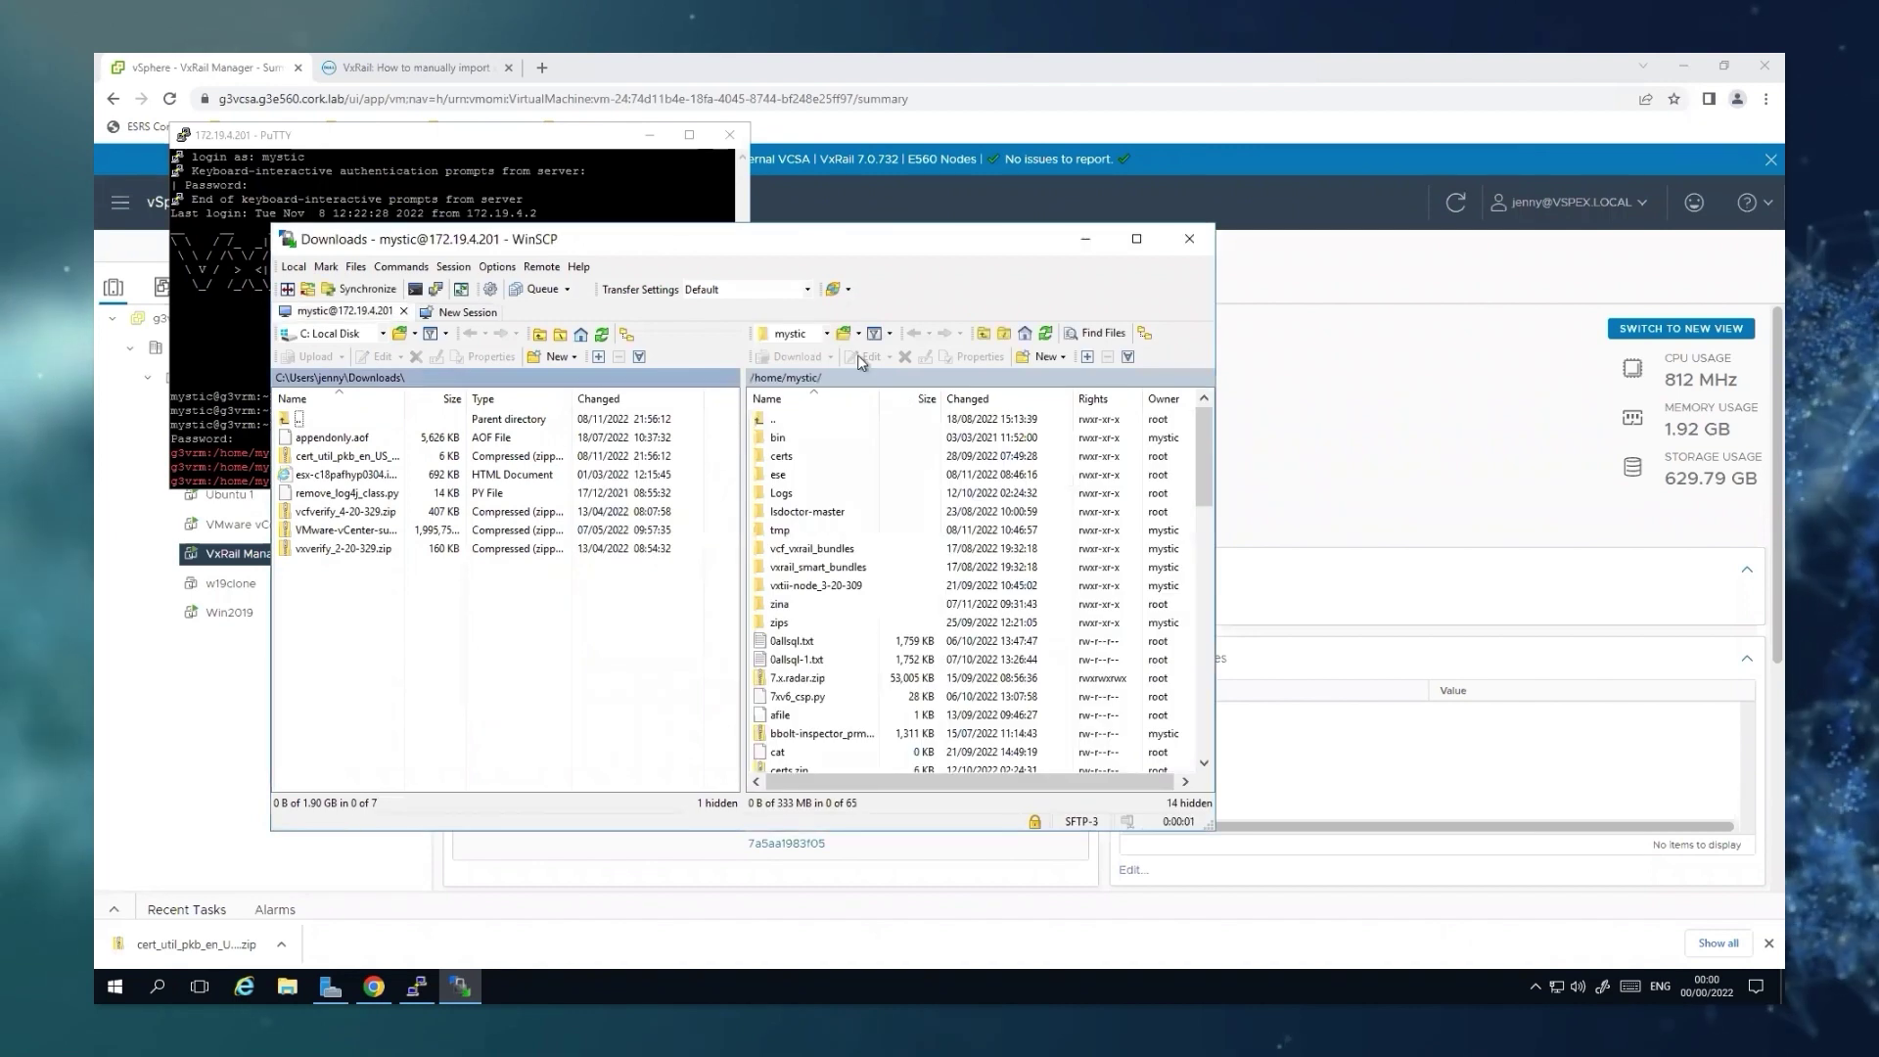
double_click(781, 421)
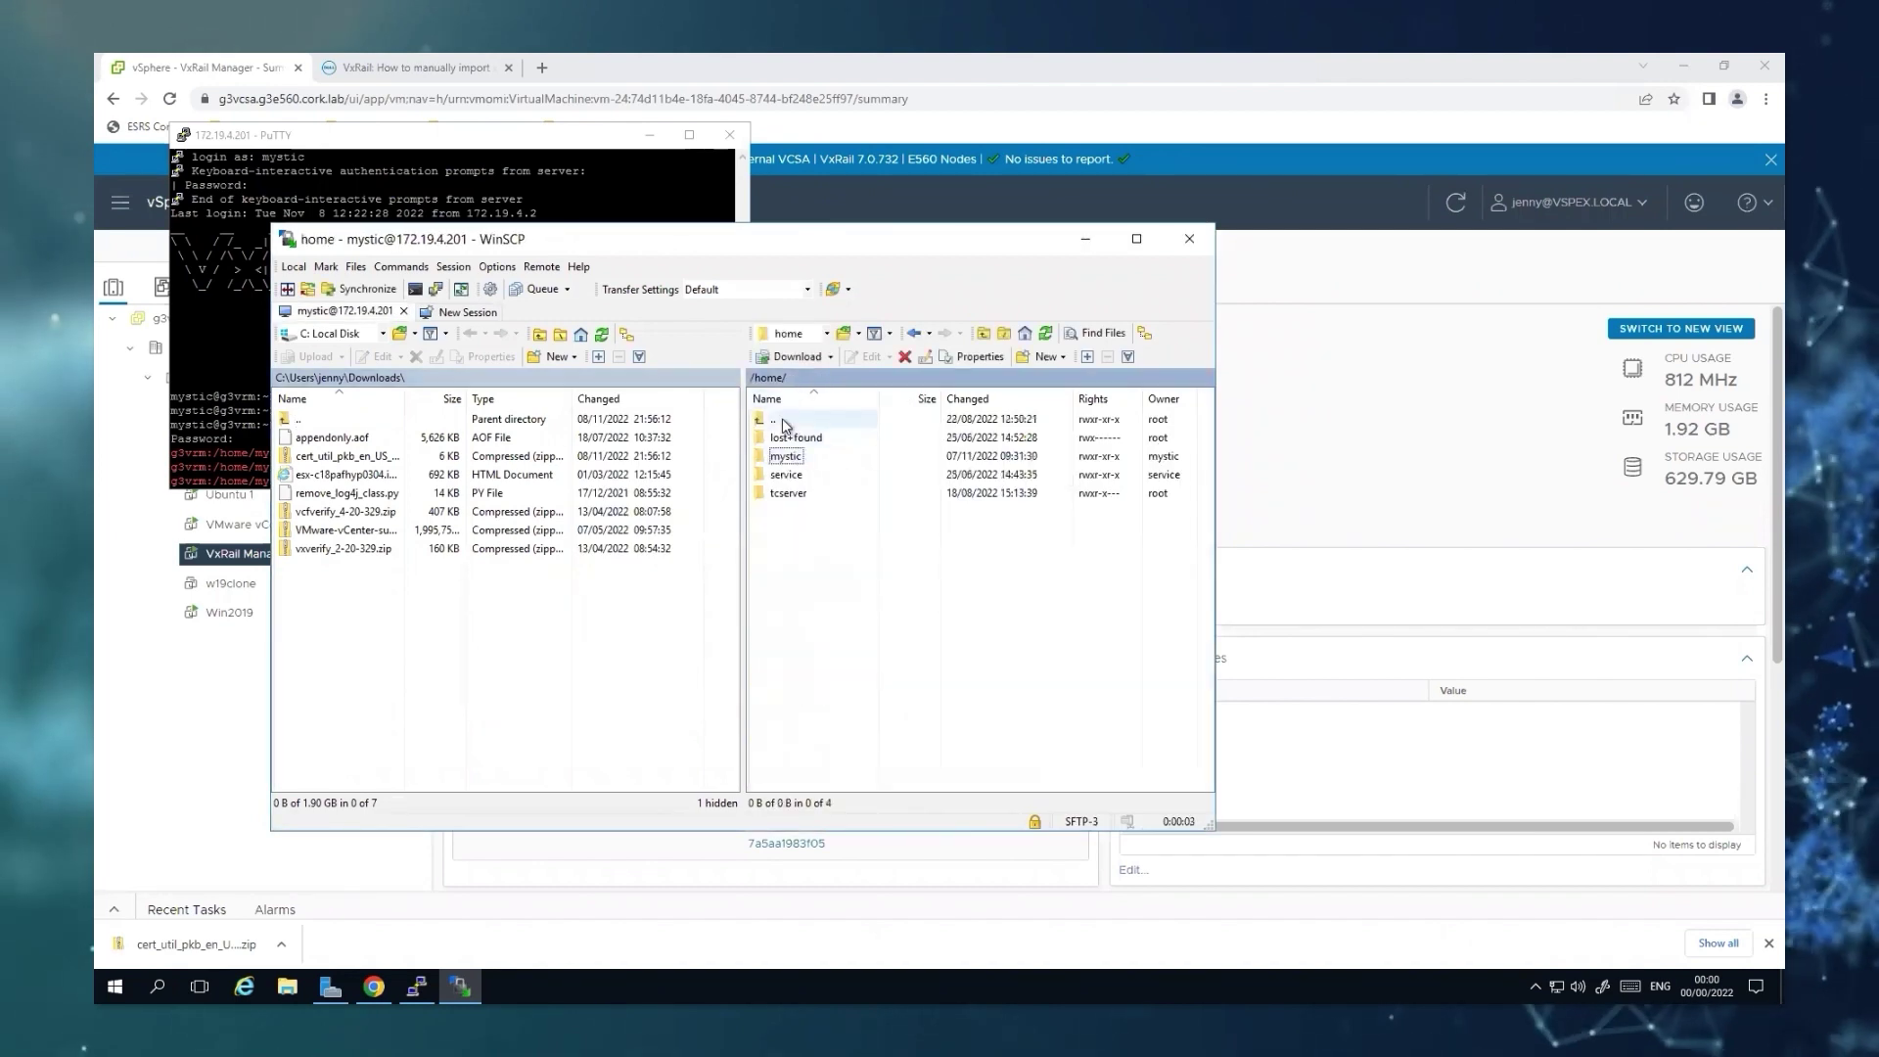
double_click(784, 423)
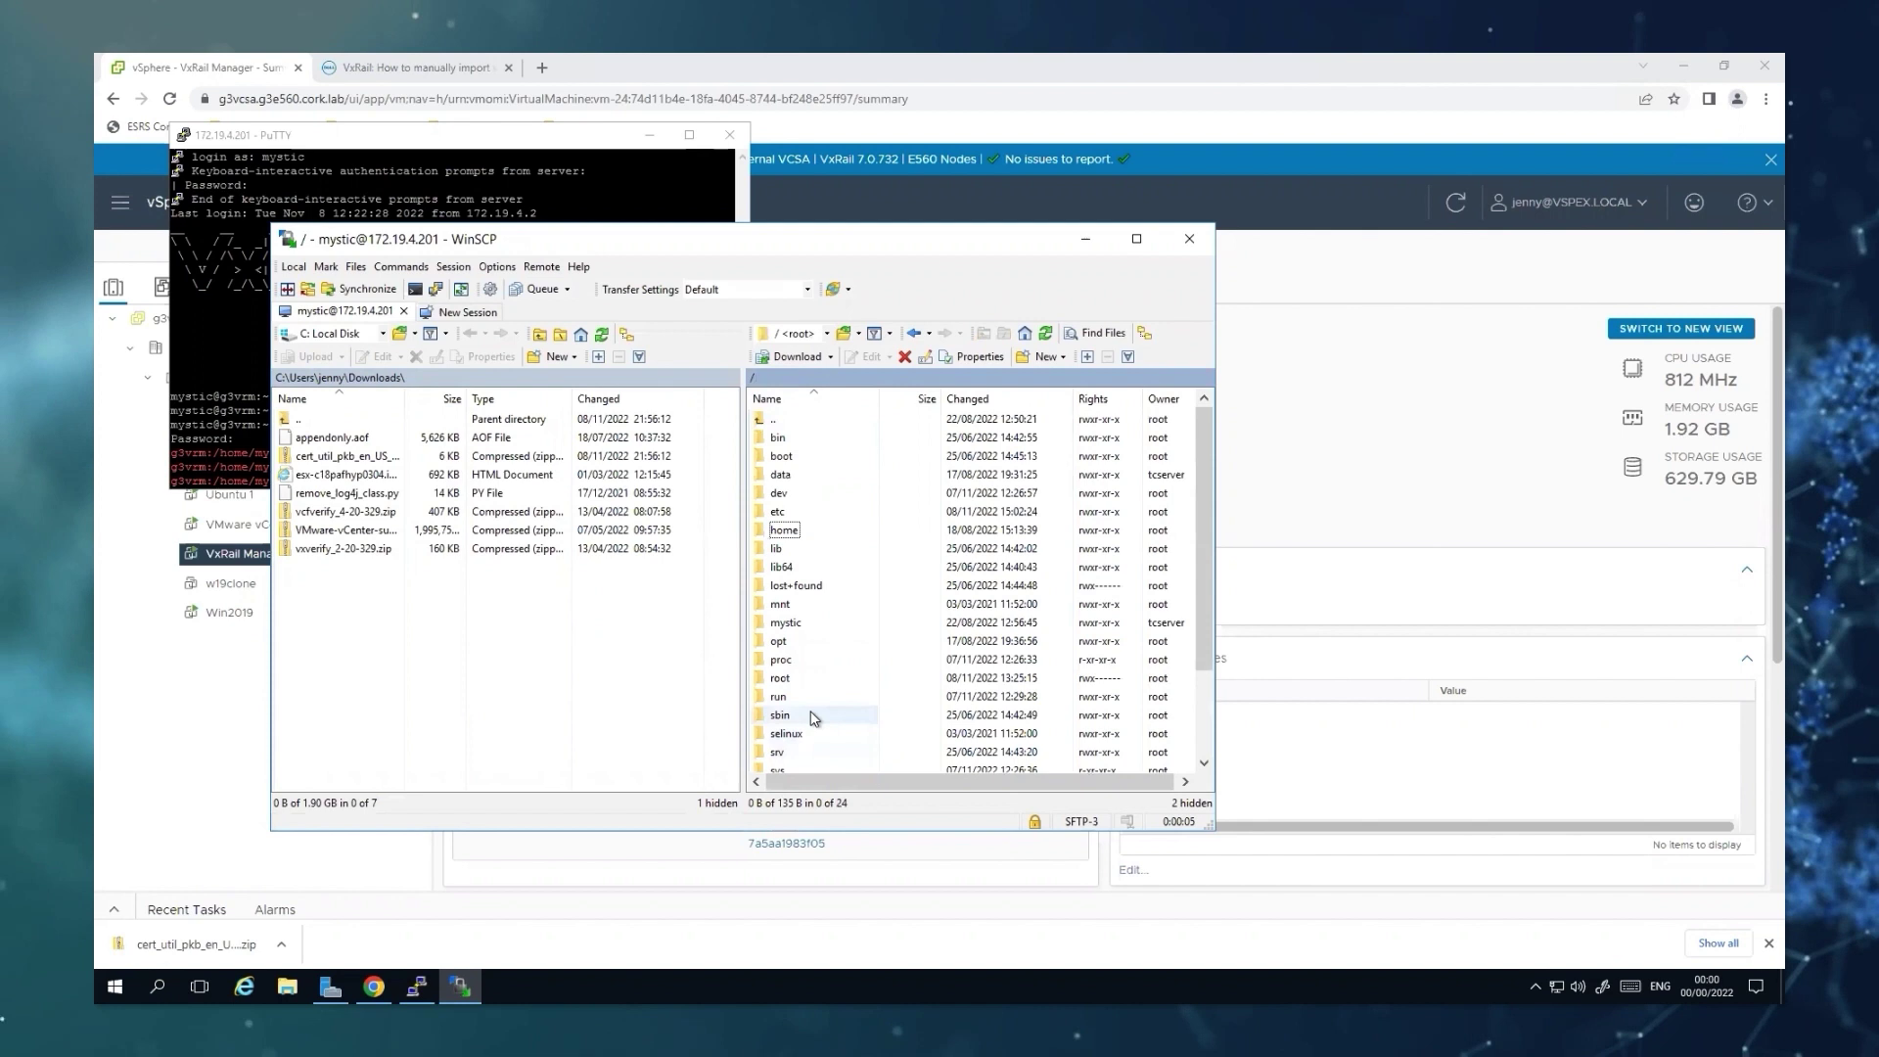
scroll(839, 519, down, 2)
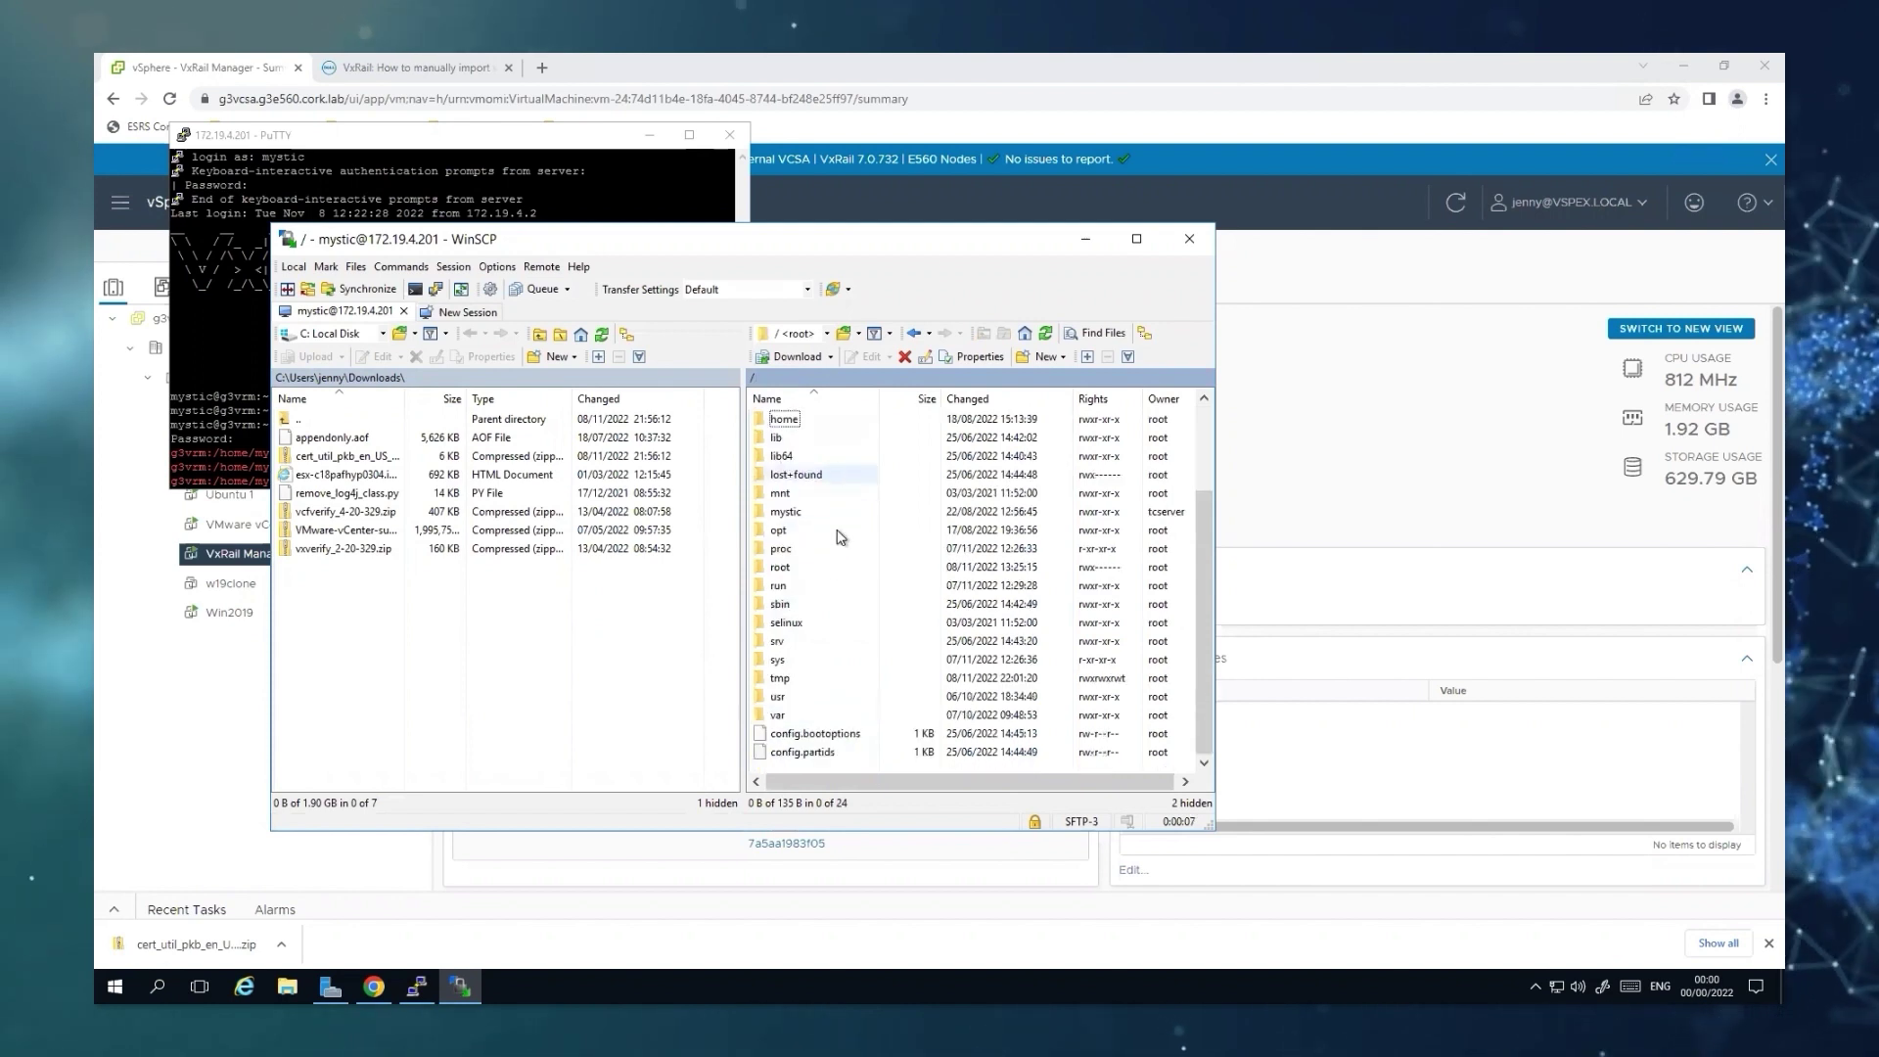
double_click(835, 679)
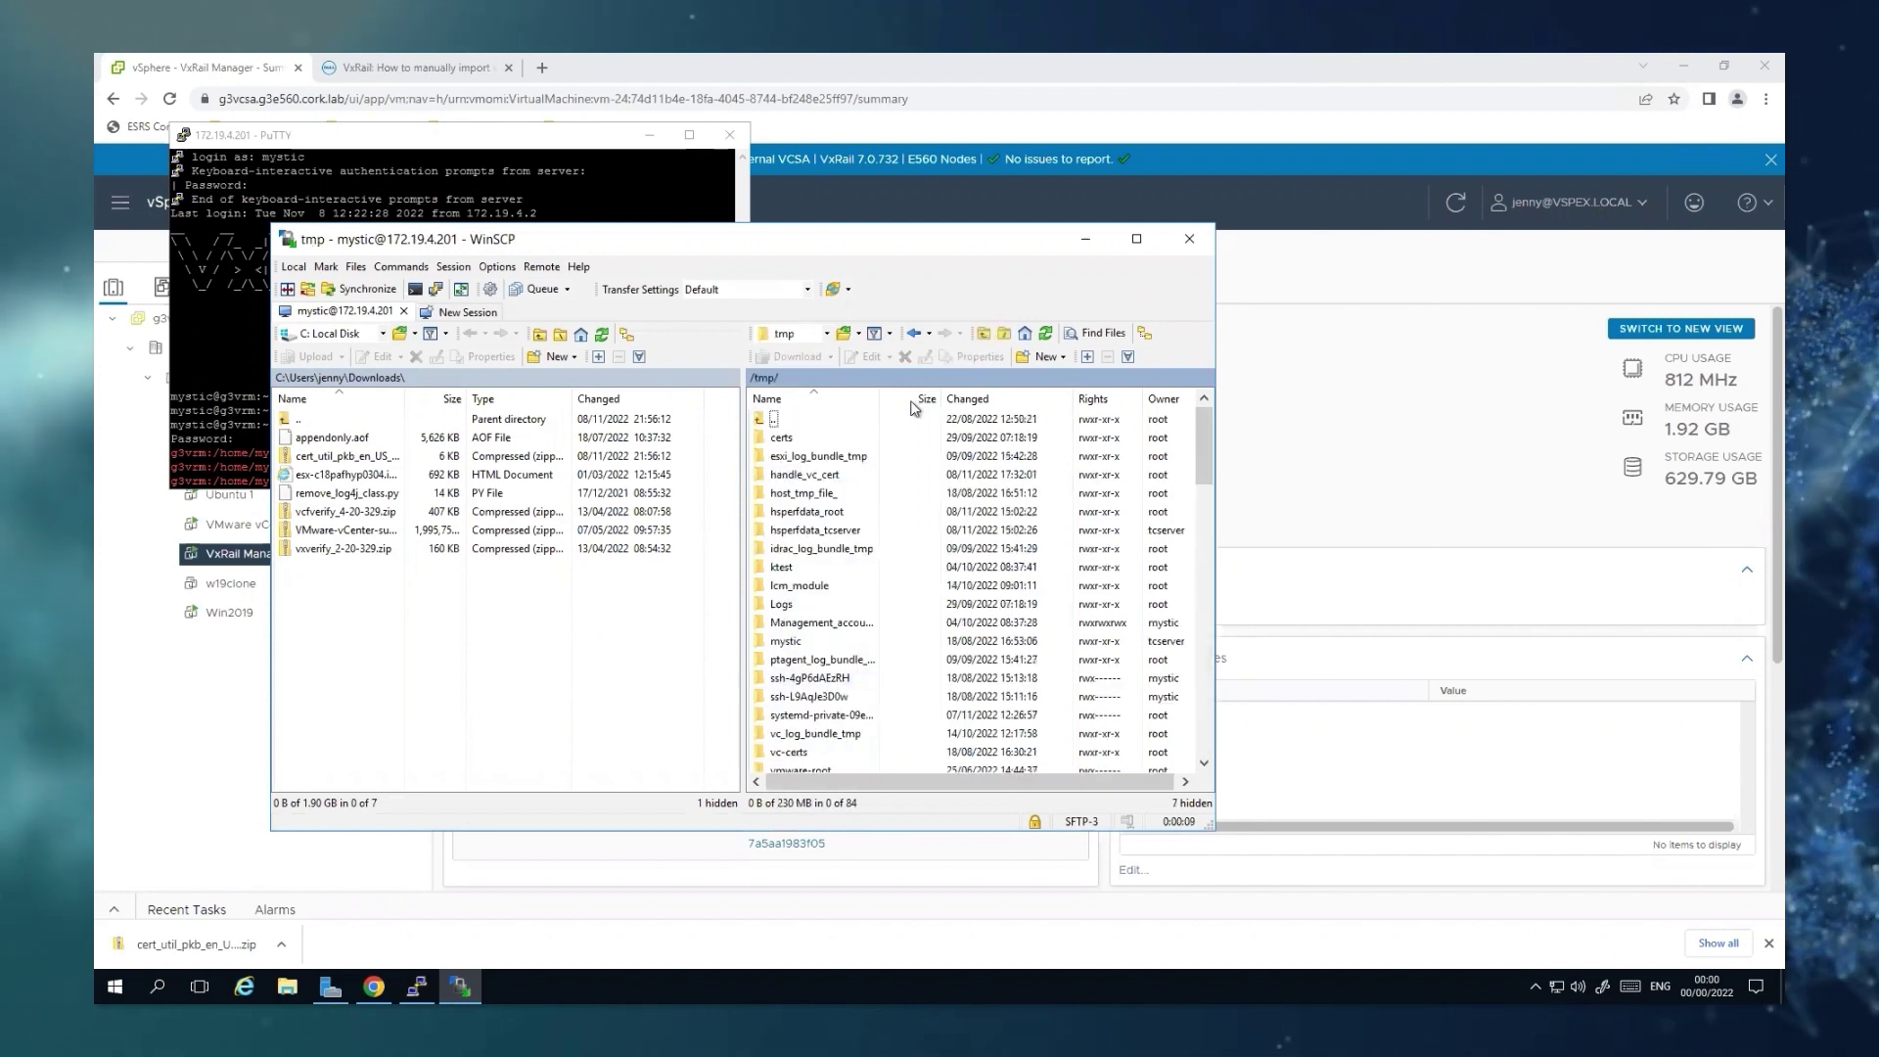
Step: Copy cert_util_pkb_en_US_1.zip from local Downloads into the remote /tmp folder
scroll(1014, 673, down, 20)
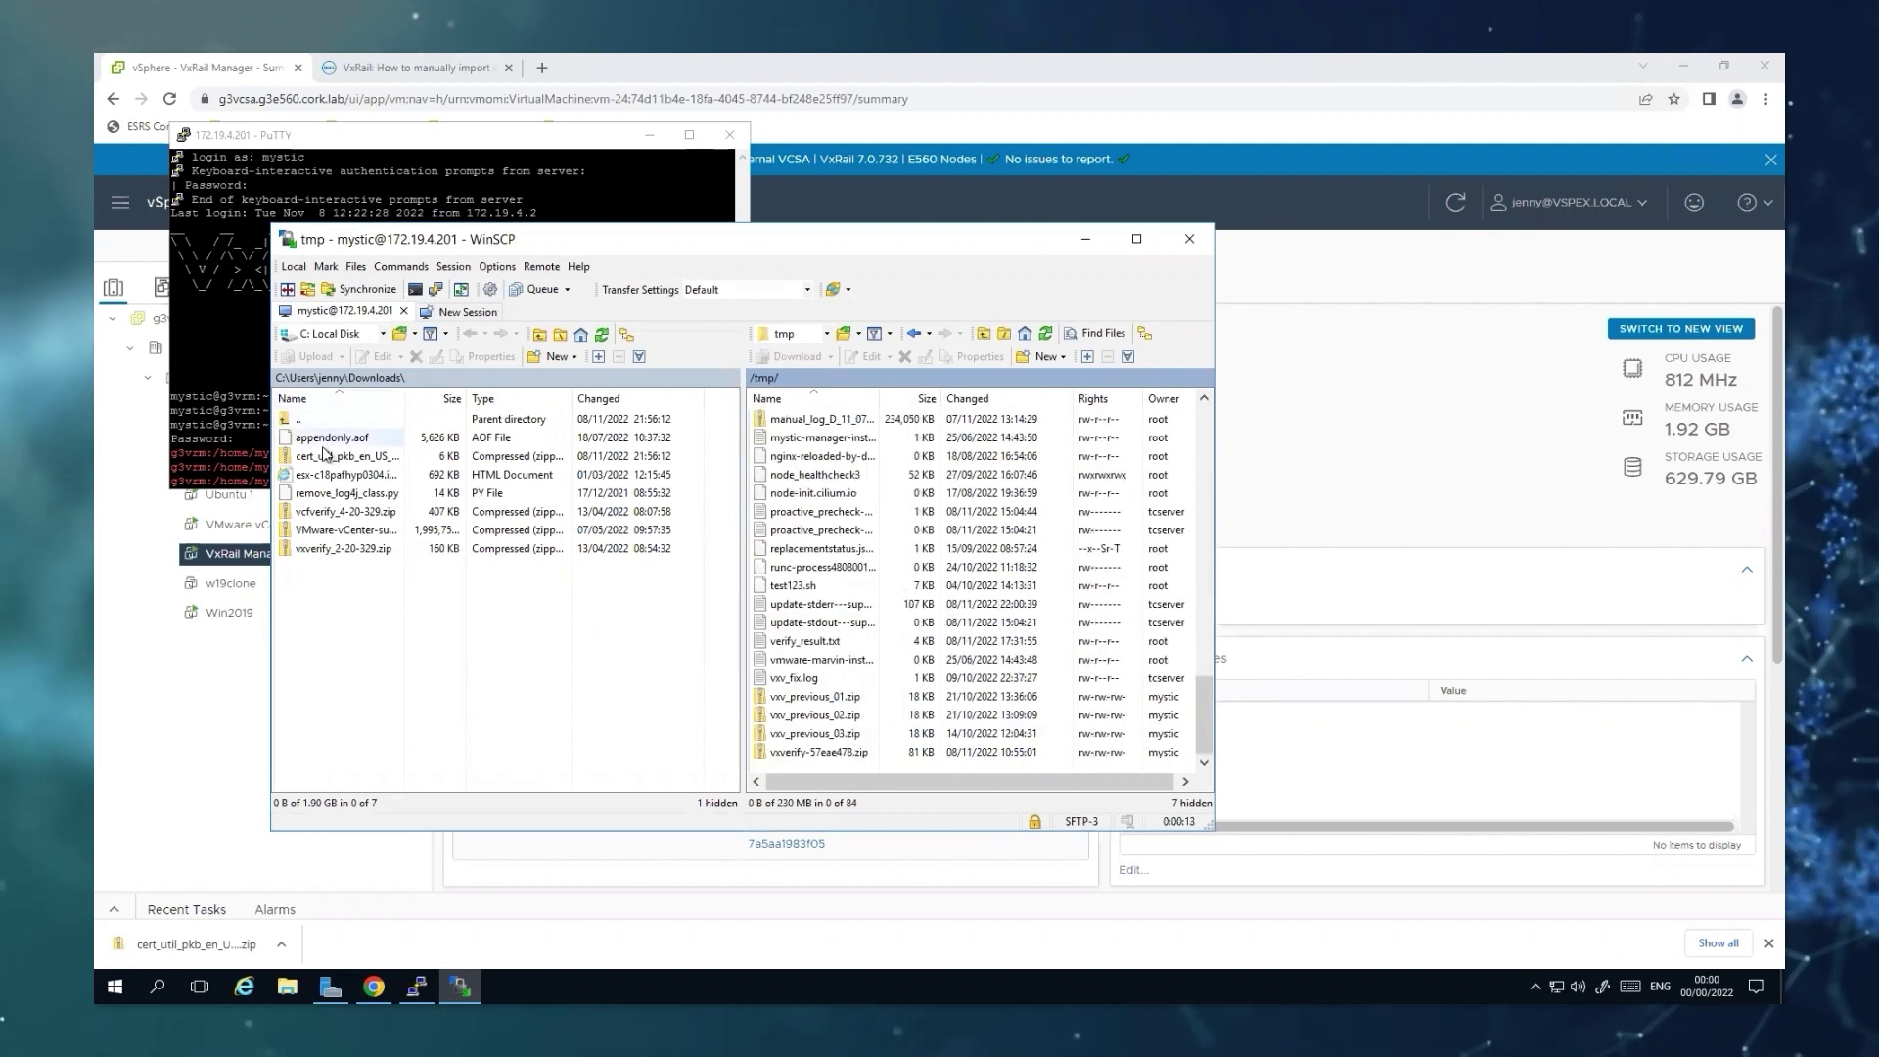
click(355, 457)
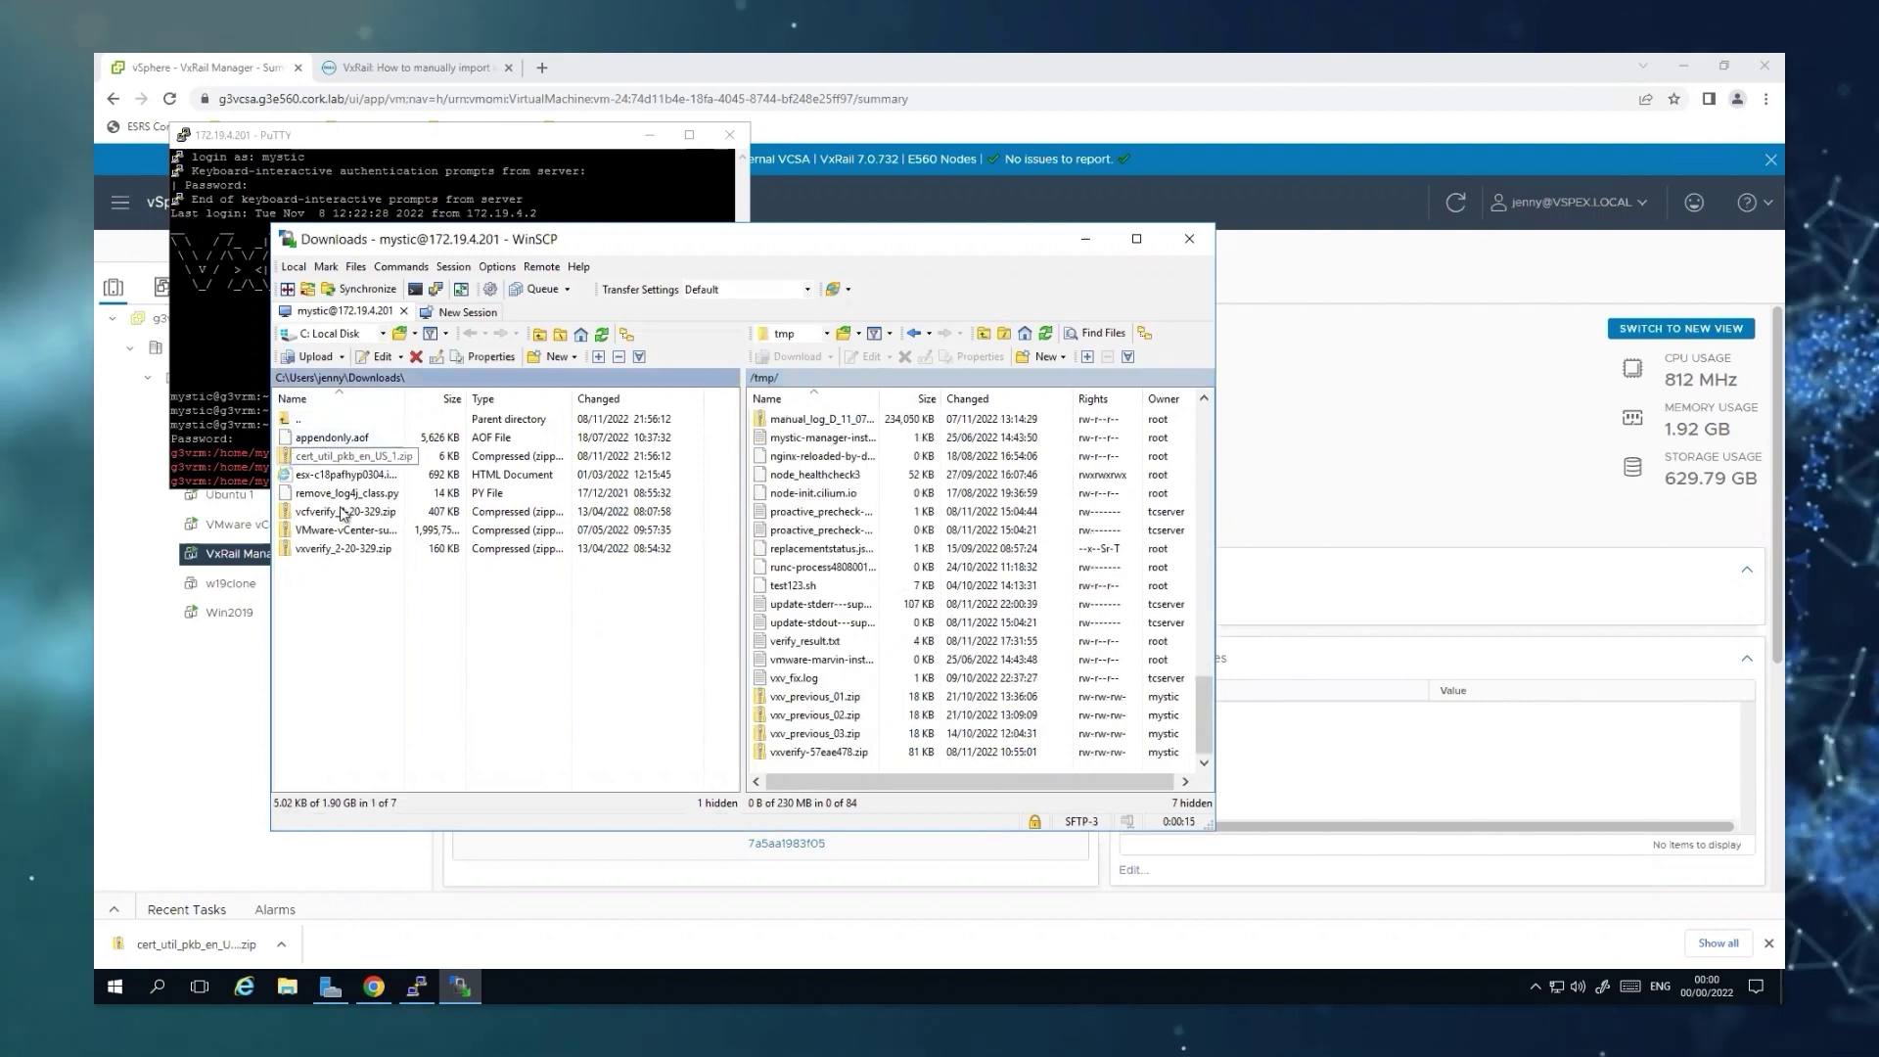
drag(345, 456, 874, 615)
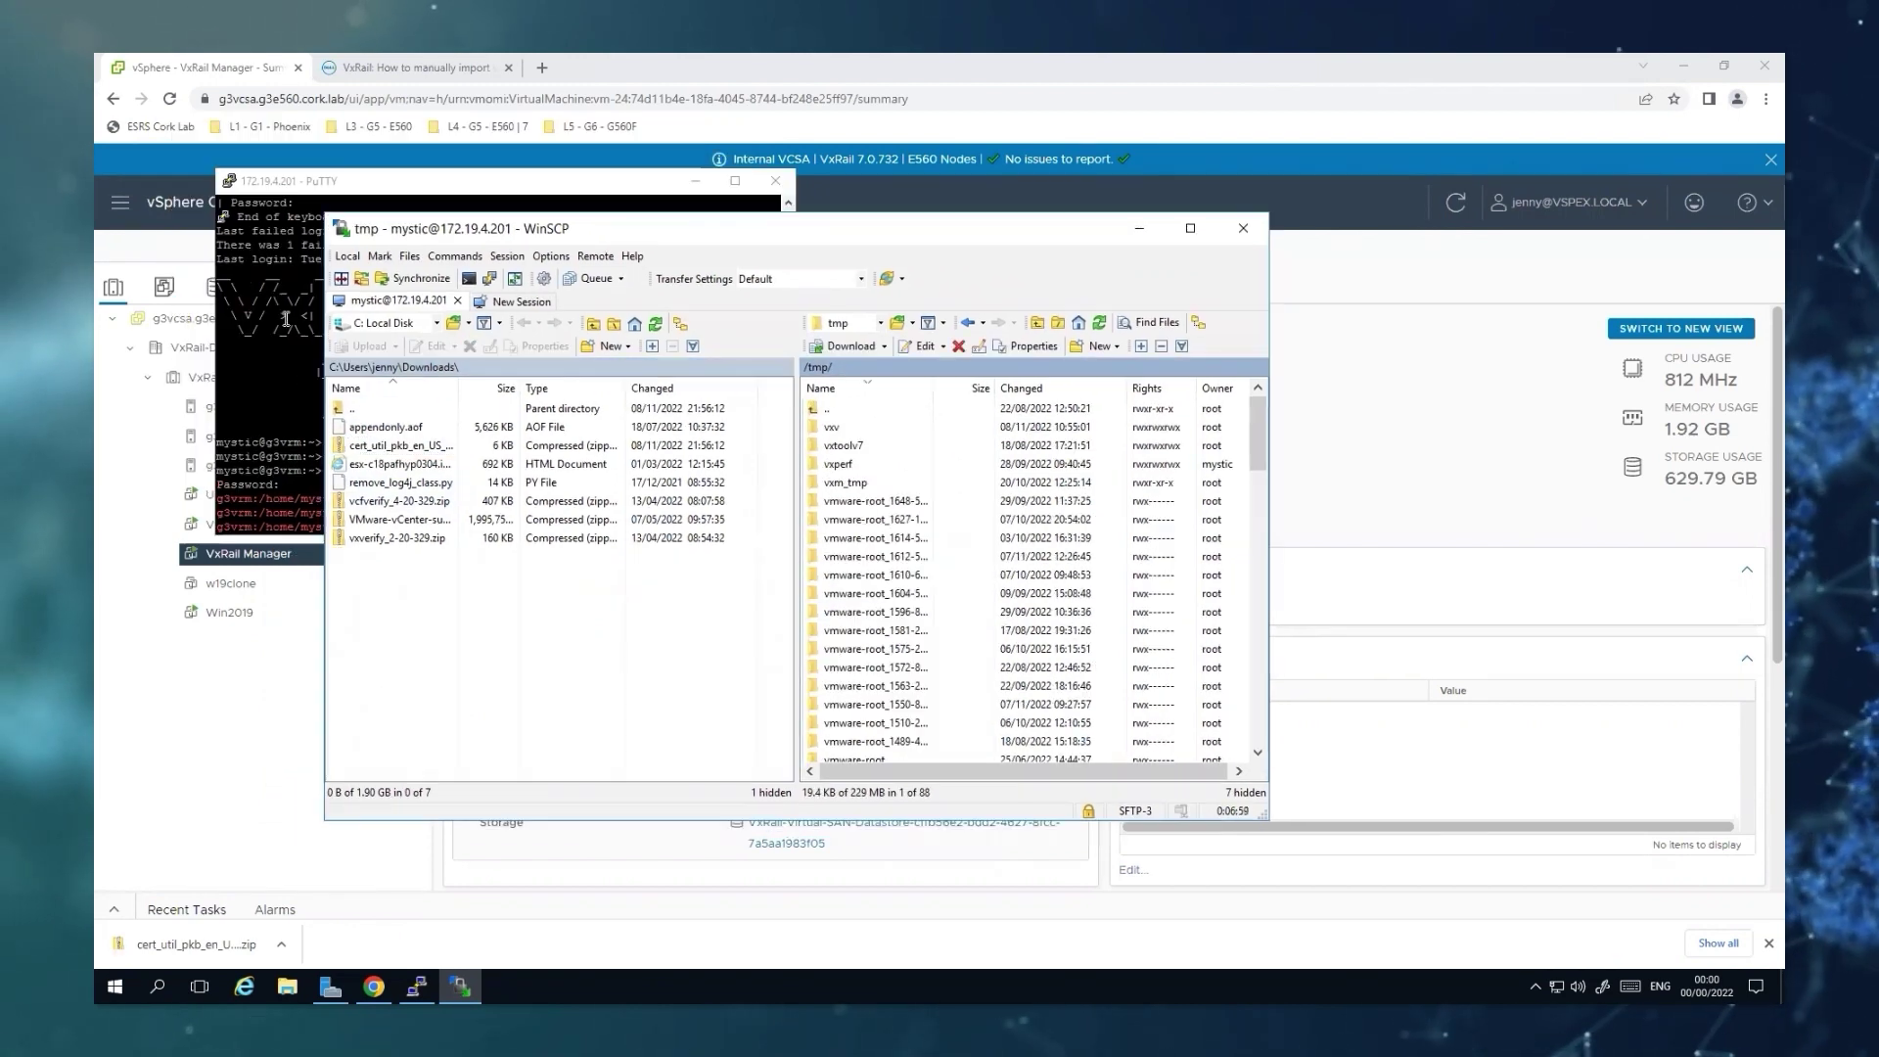
Step: Maximize the PuTTY terminal and list the files in /tmp
click(374, 189)
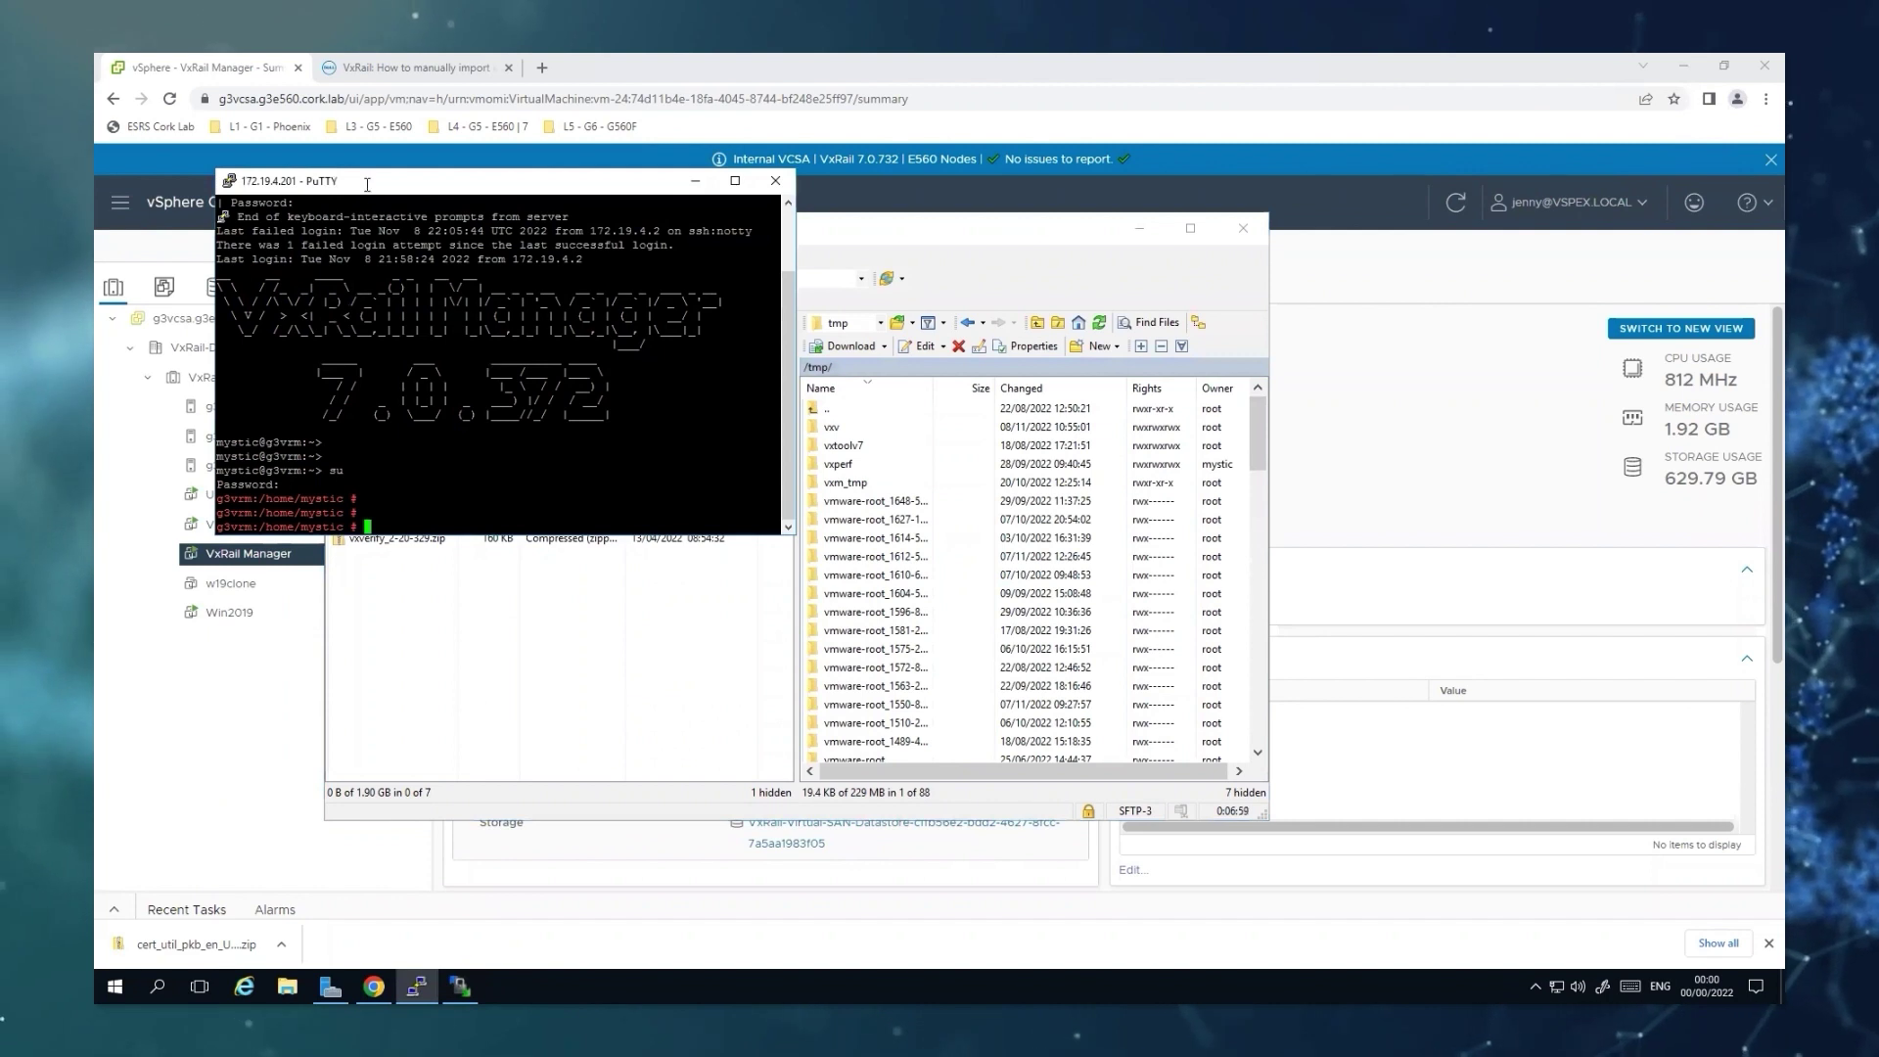
double_click(367, 185)
key(Return)
key(Return)
text(cd /tmp)
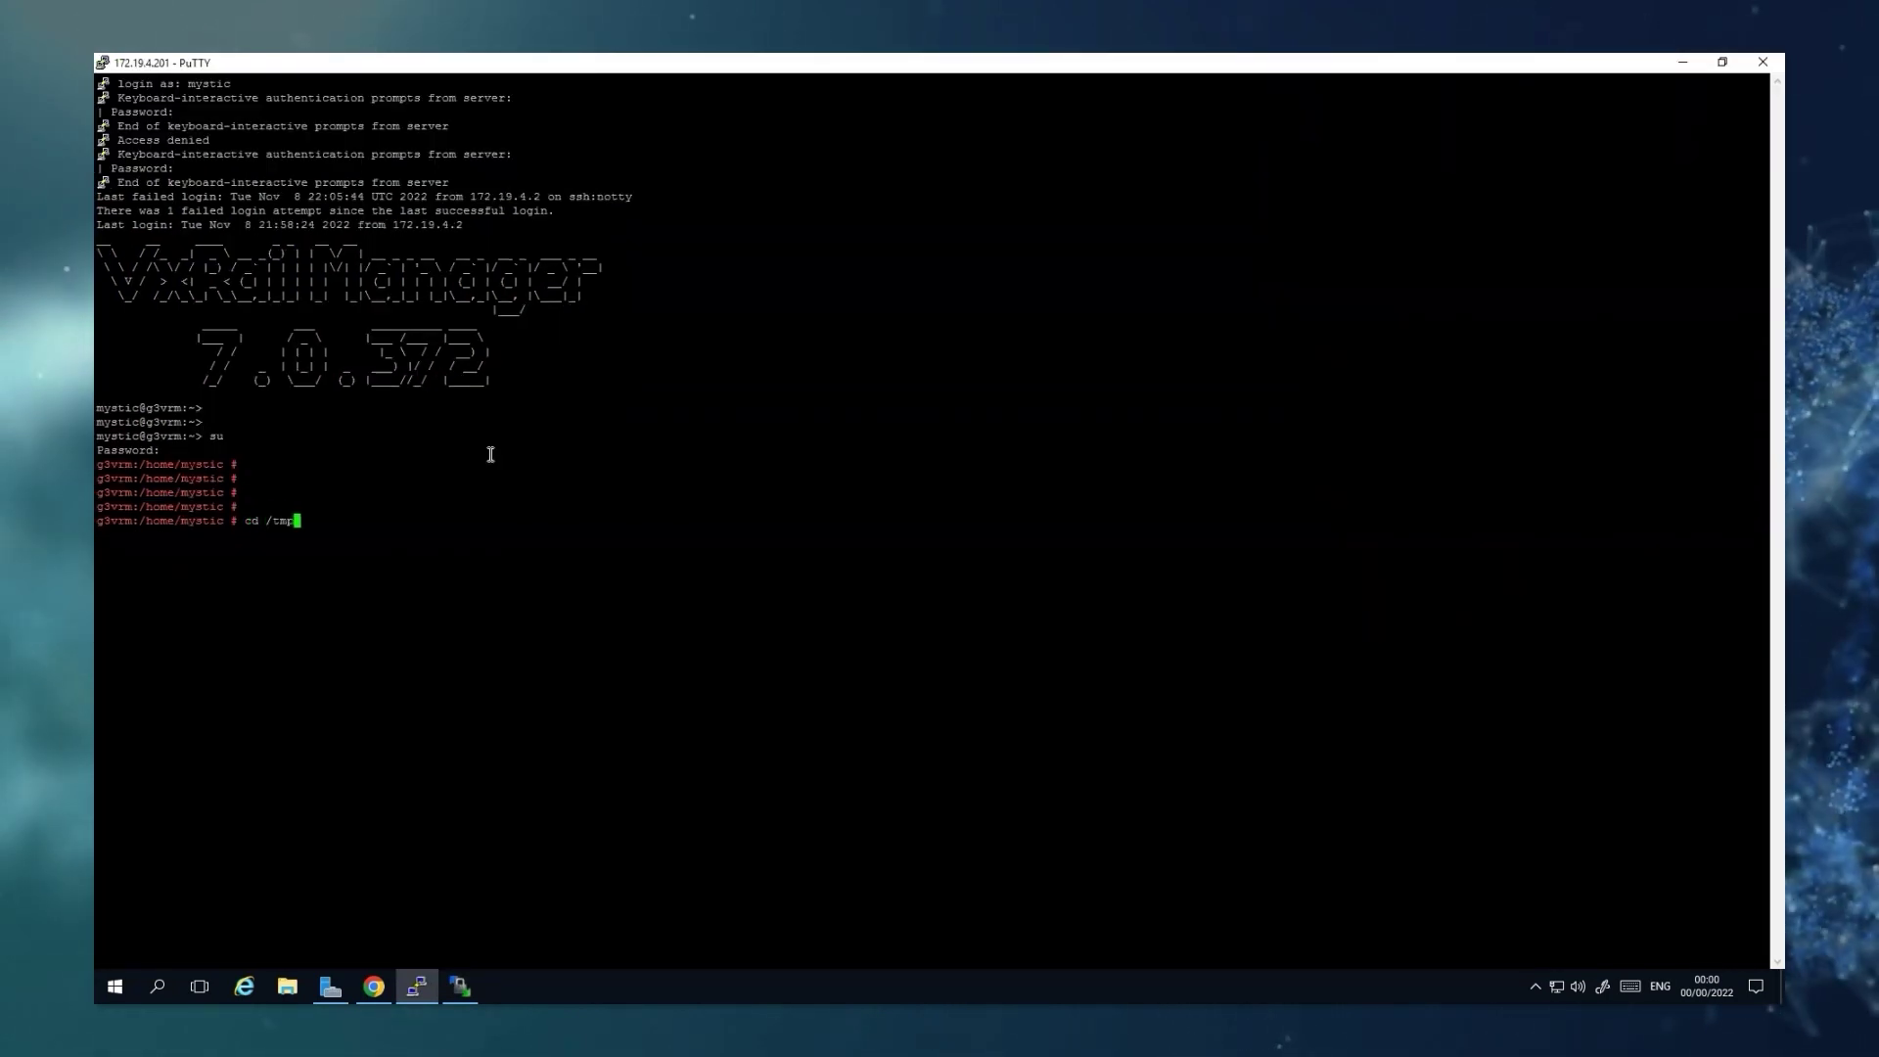
text(ls)
key(Return)
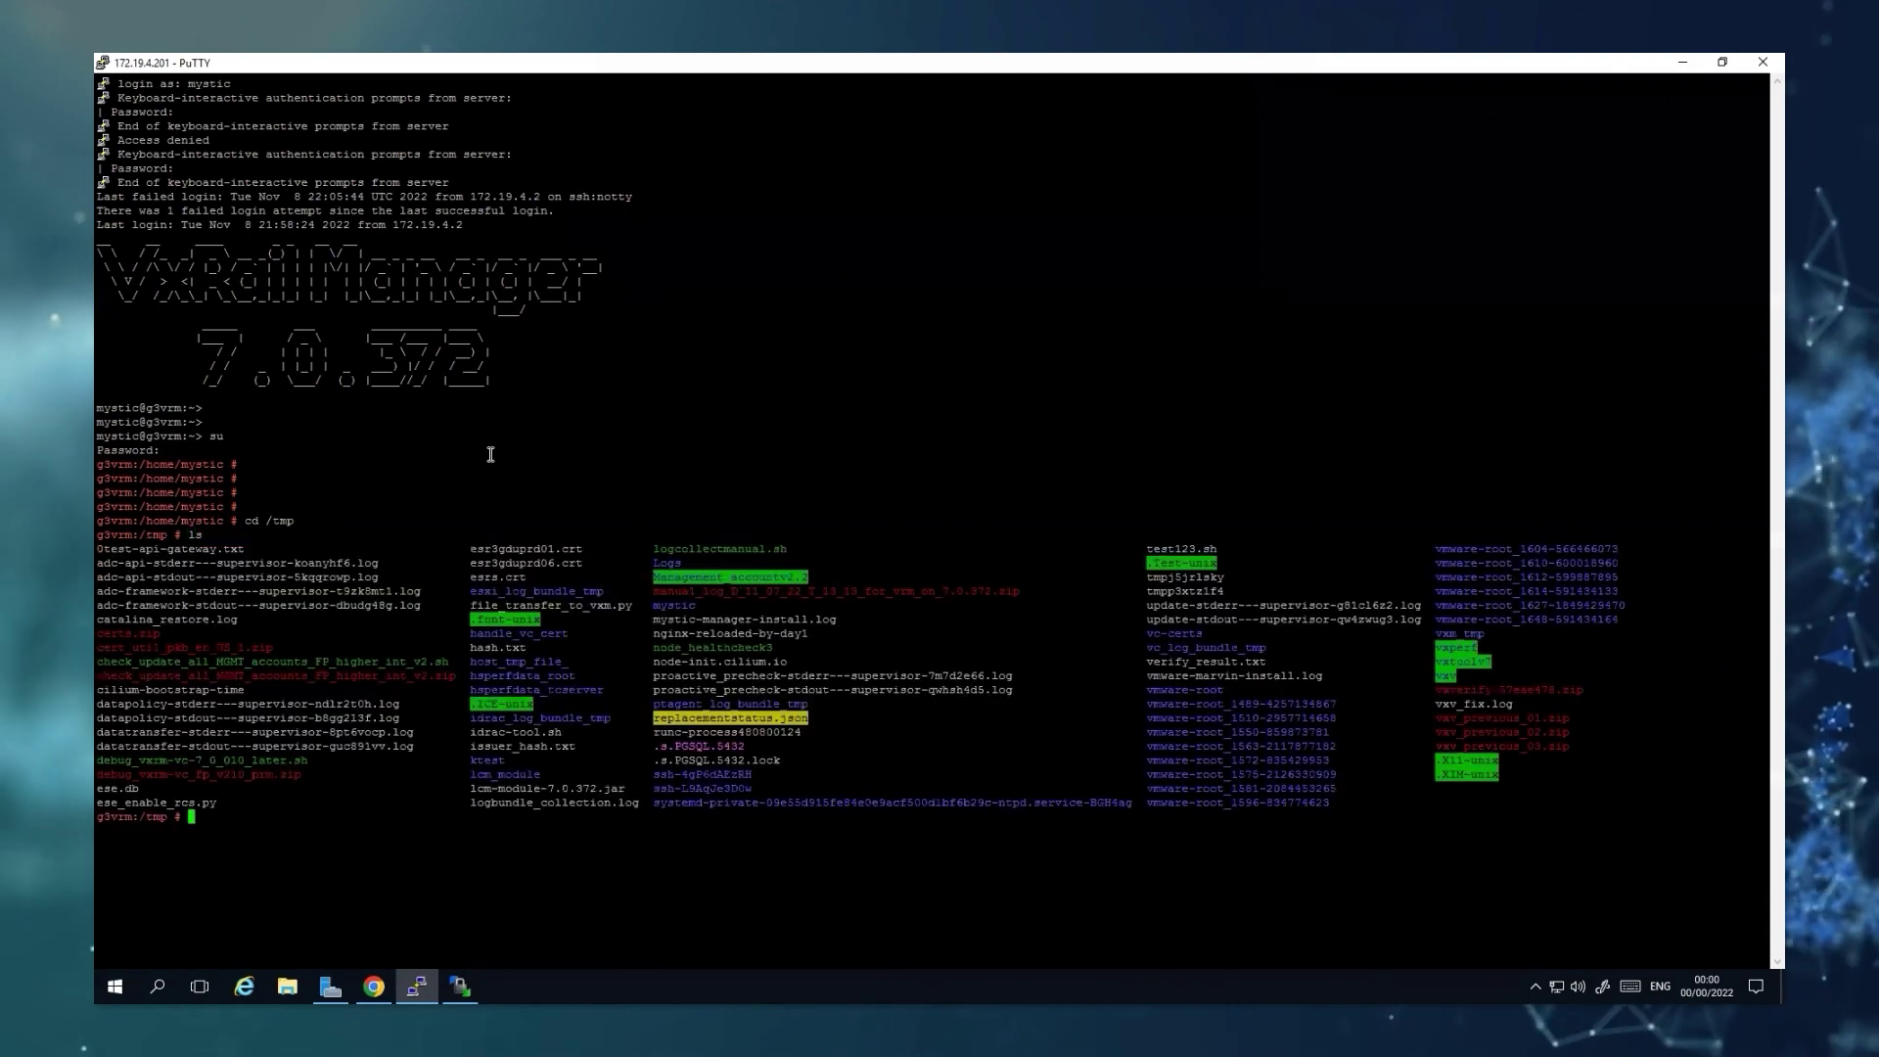
key(Return)
key(Return)
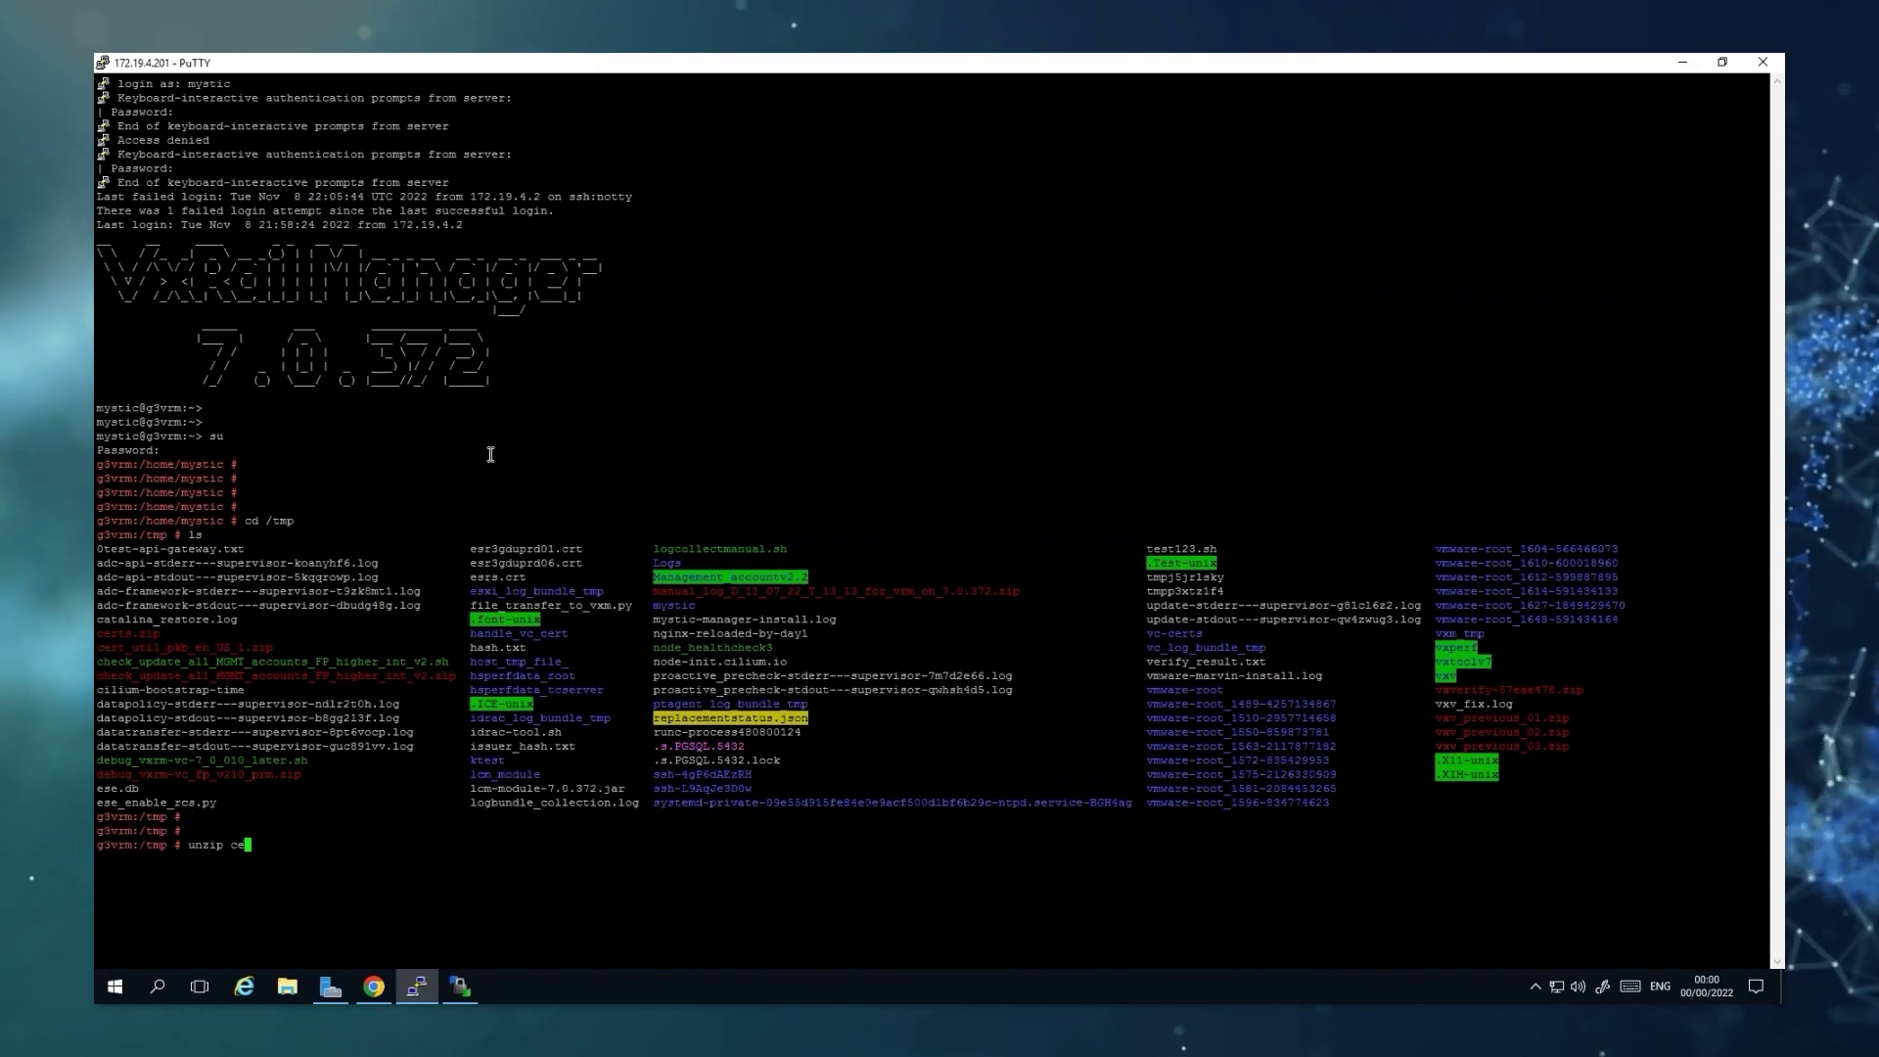
Step: Unzip cert_util_pkb_en_US_1.zip to extract cert_util.py
text(unzip)
double_click(168, 644)
right_click(466, 568)
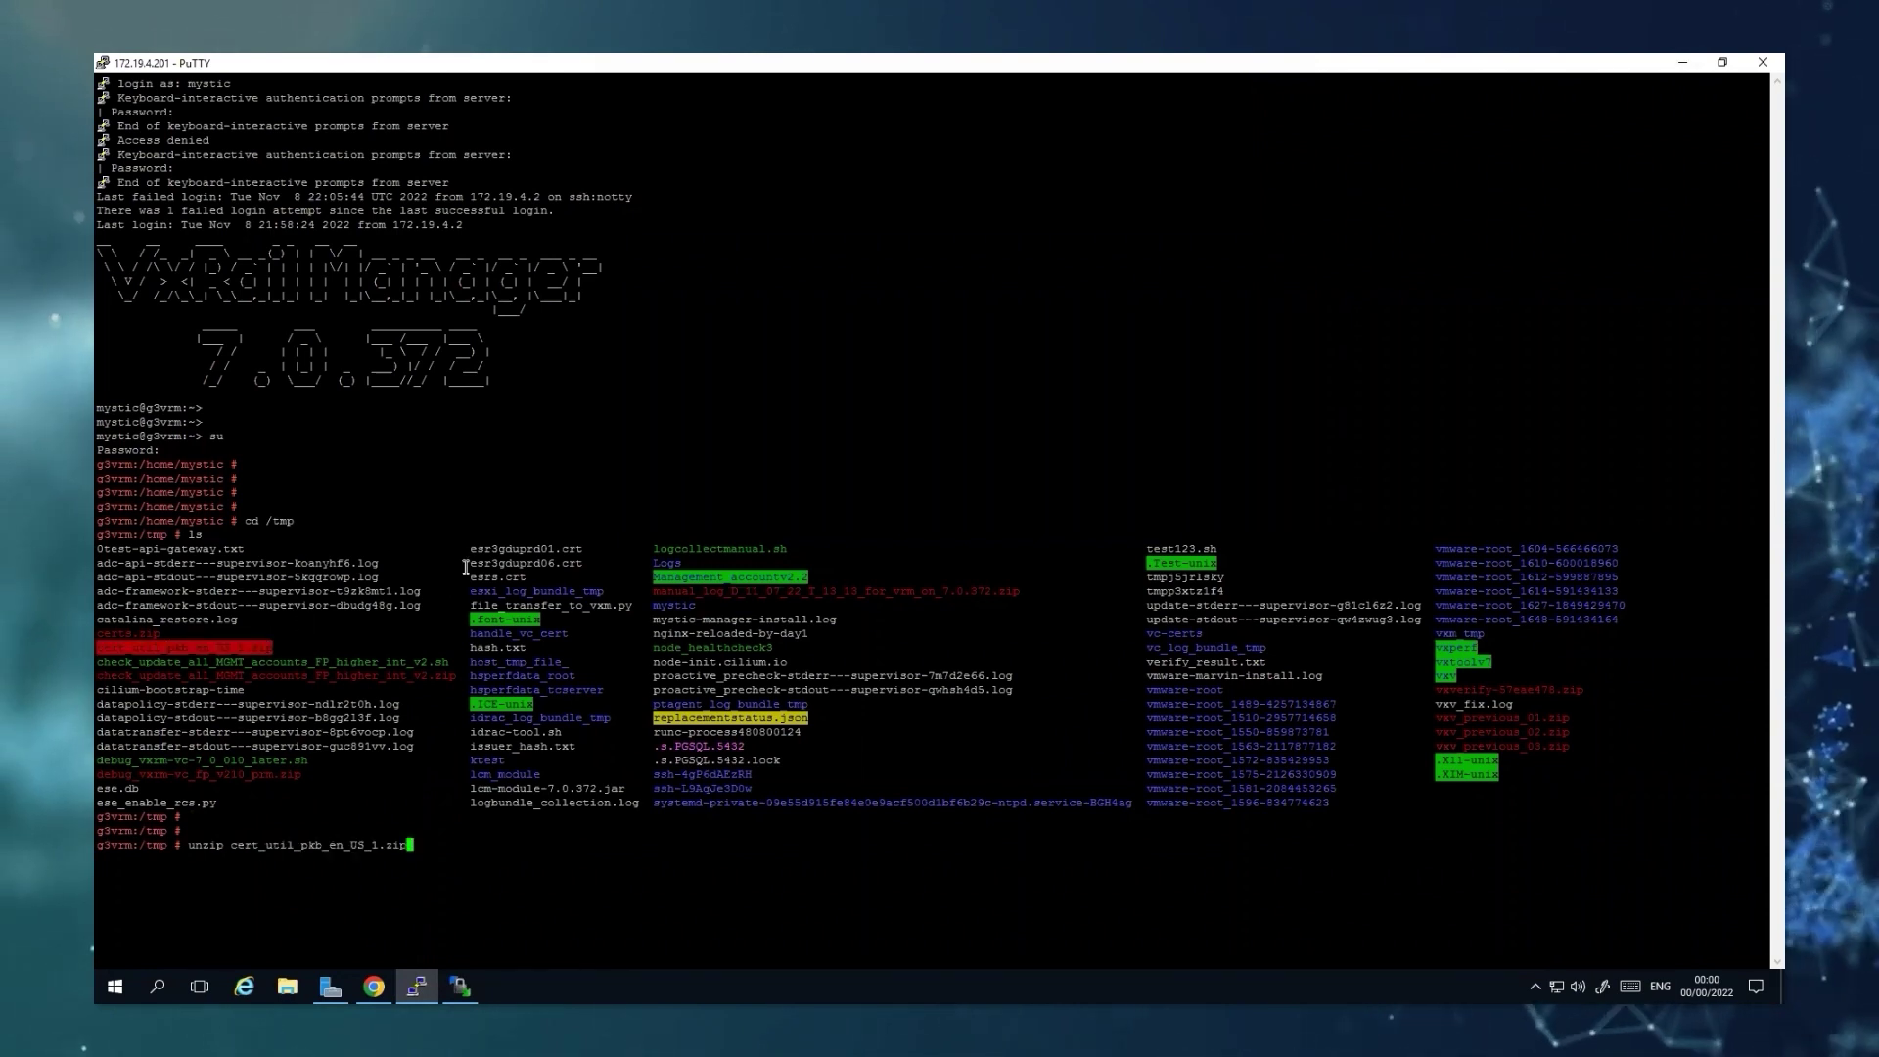
key(Return)
key(Return)
key(Return)
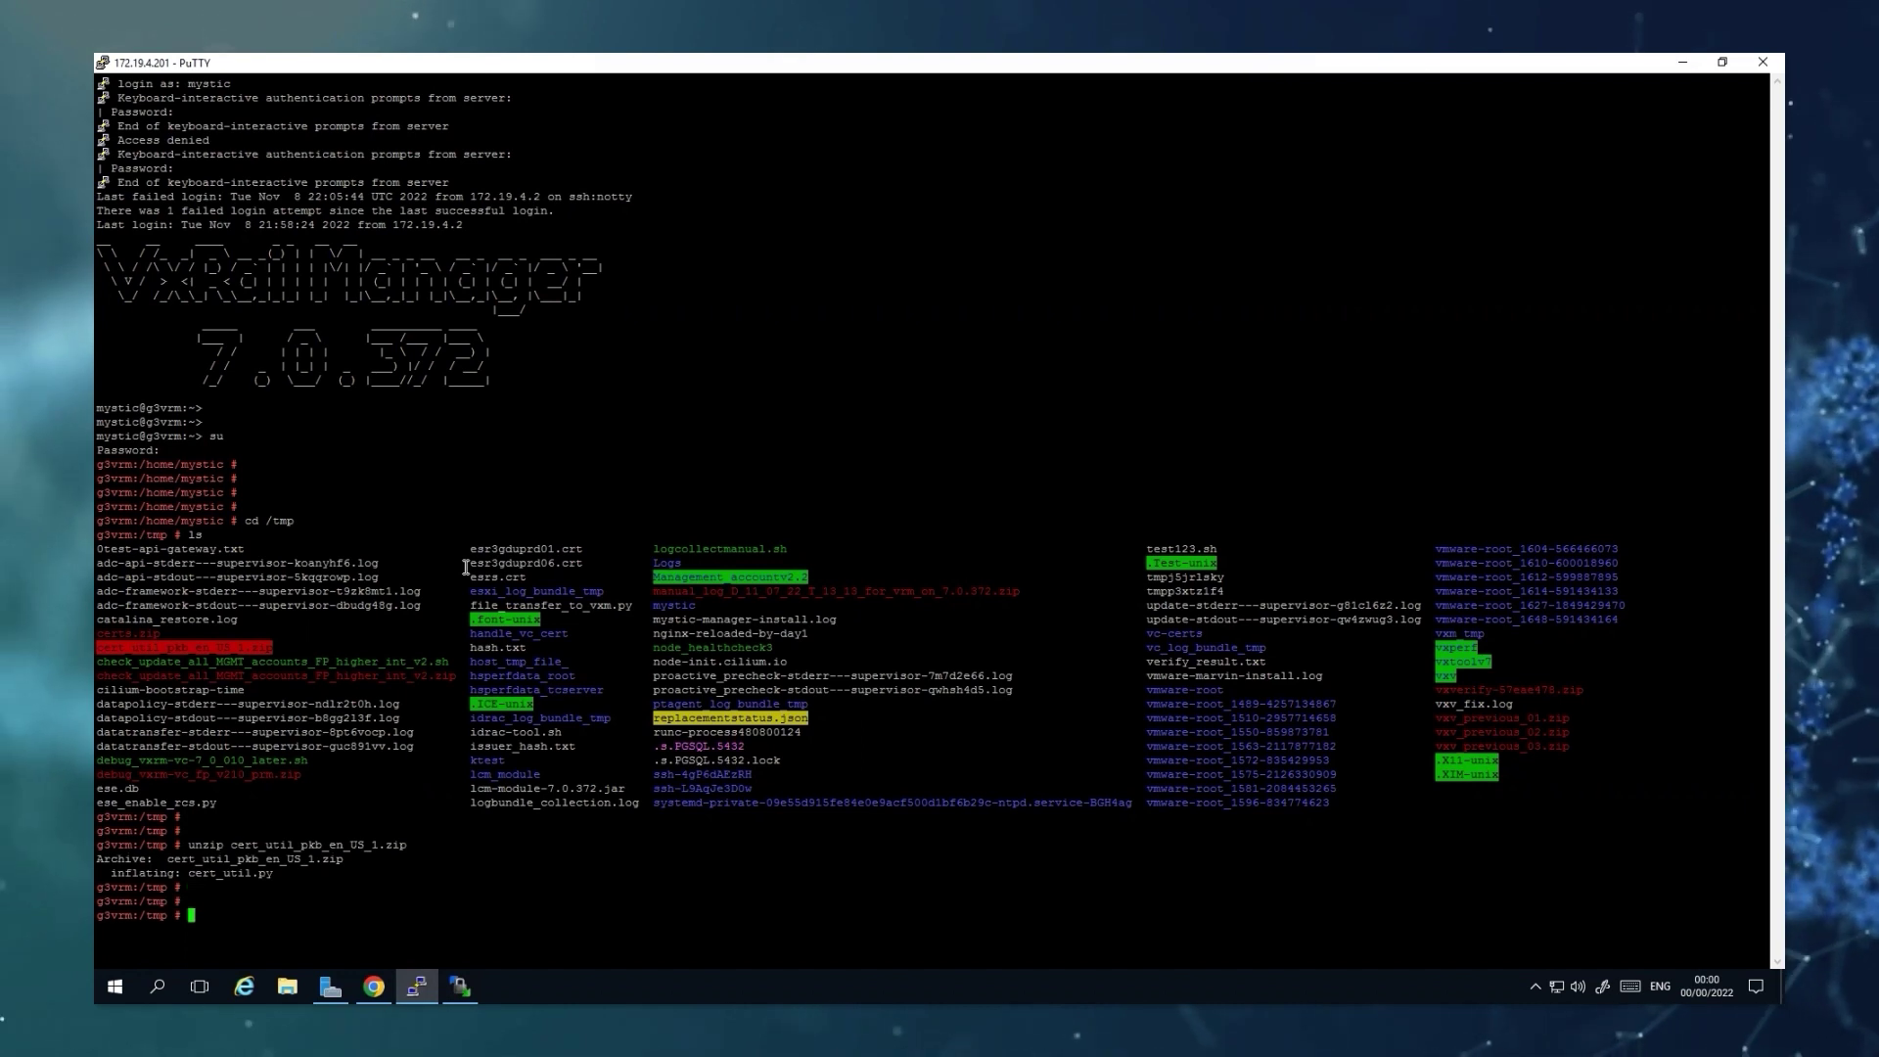
Step: Enter the command 'python cert_util.py' at the root prompt
double_click(230, 872)
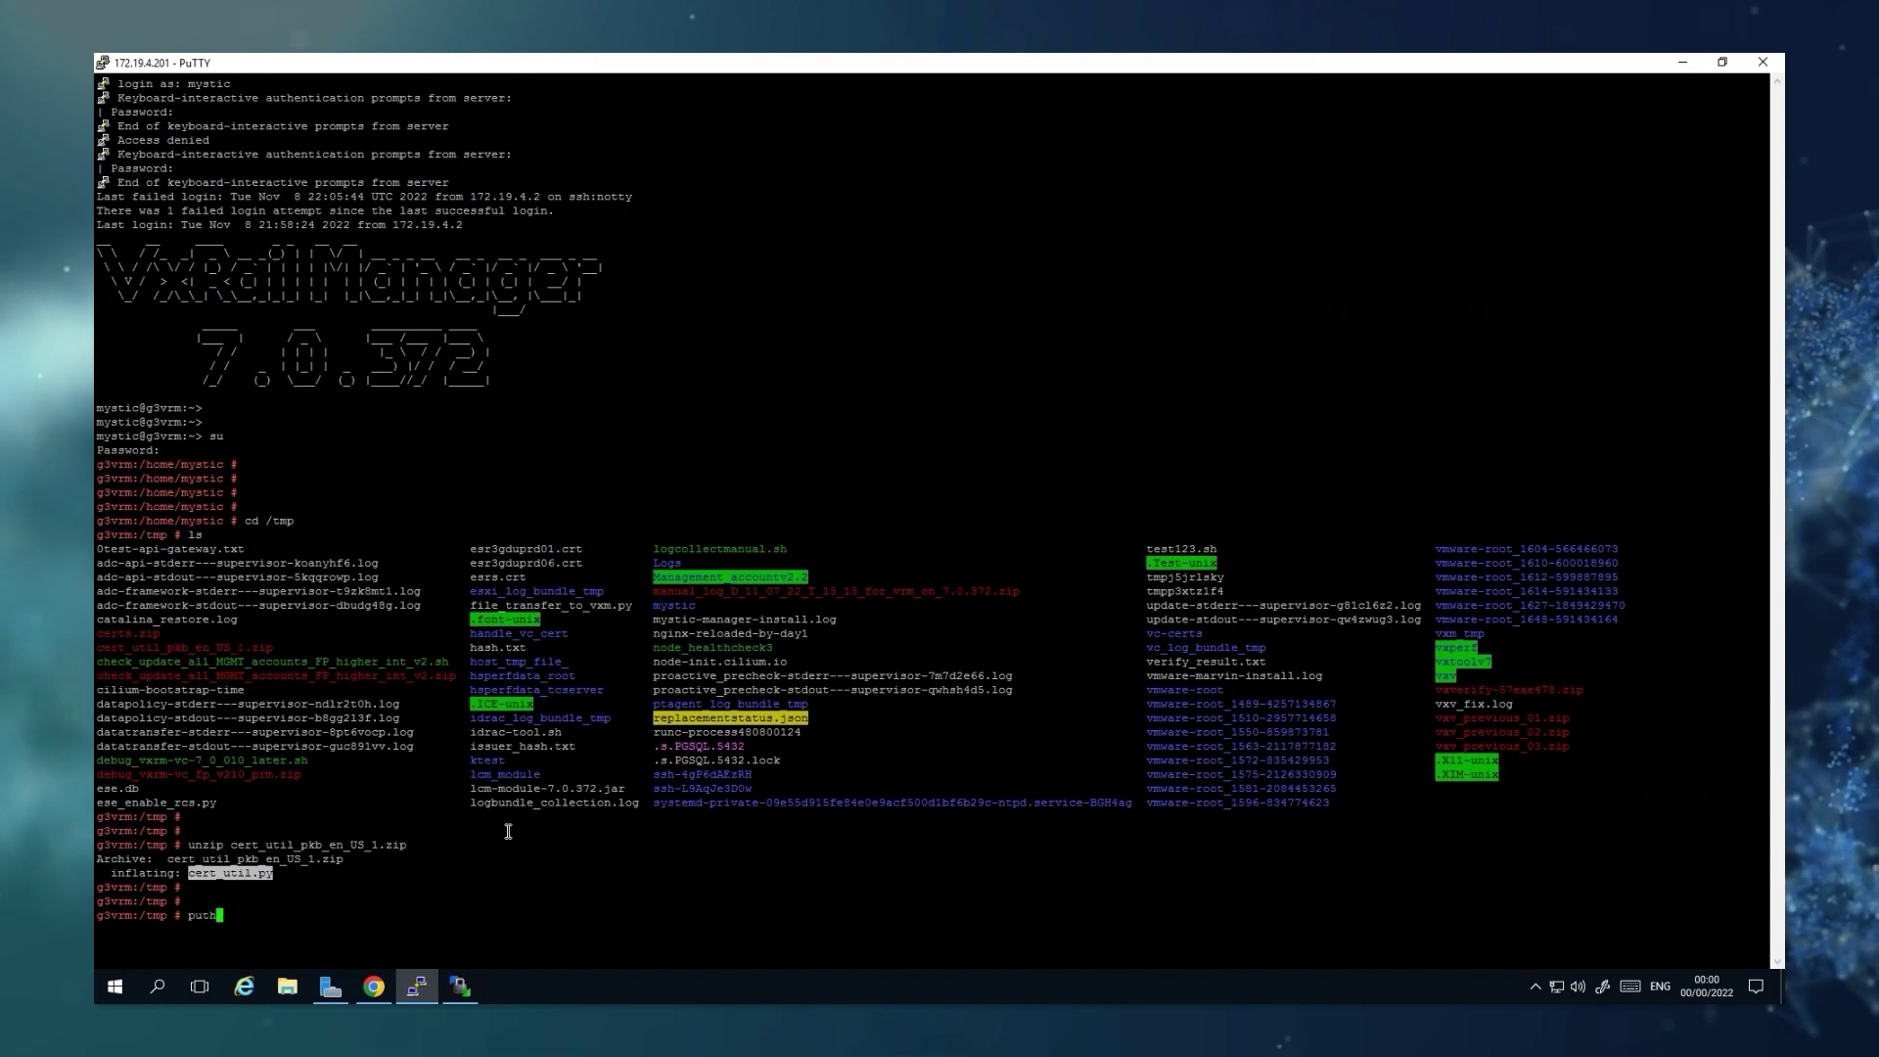
key(BackSpace)
key(BackSpace)
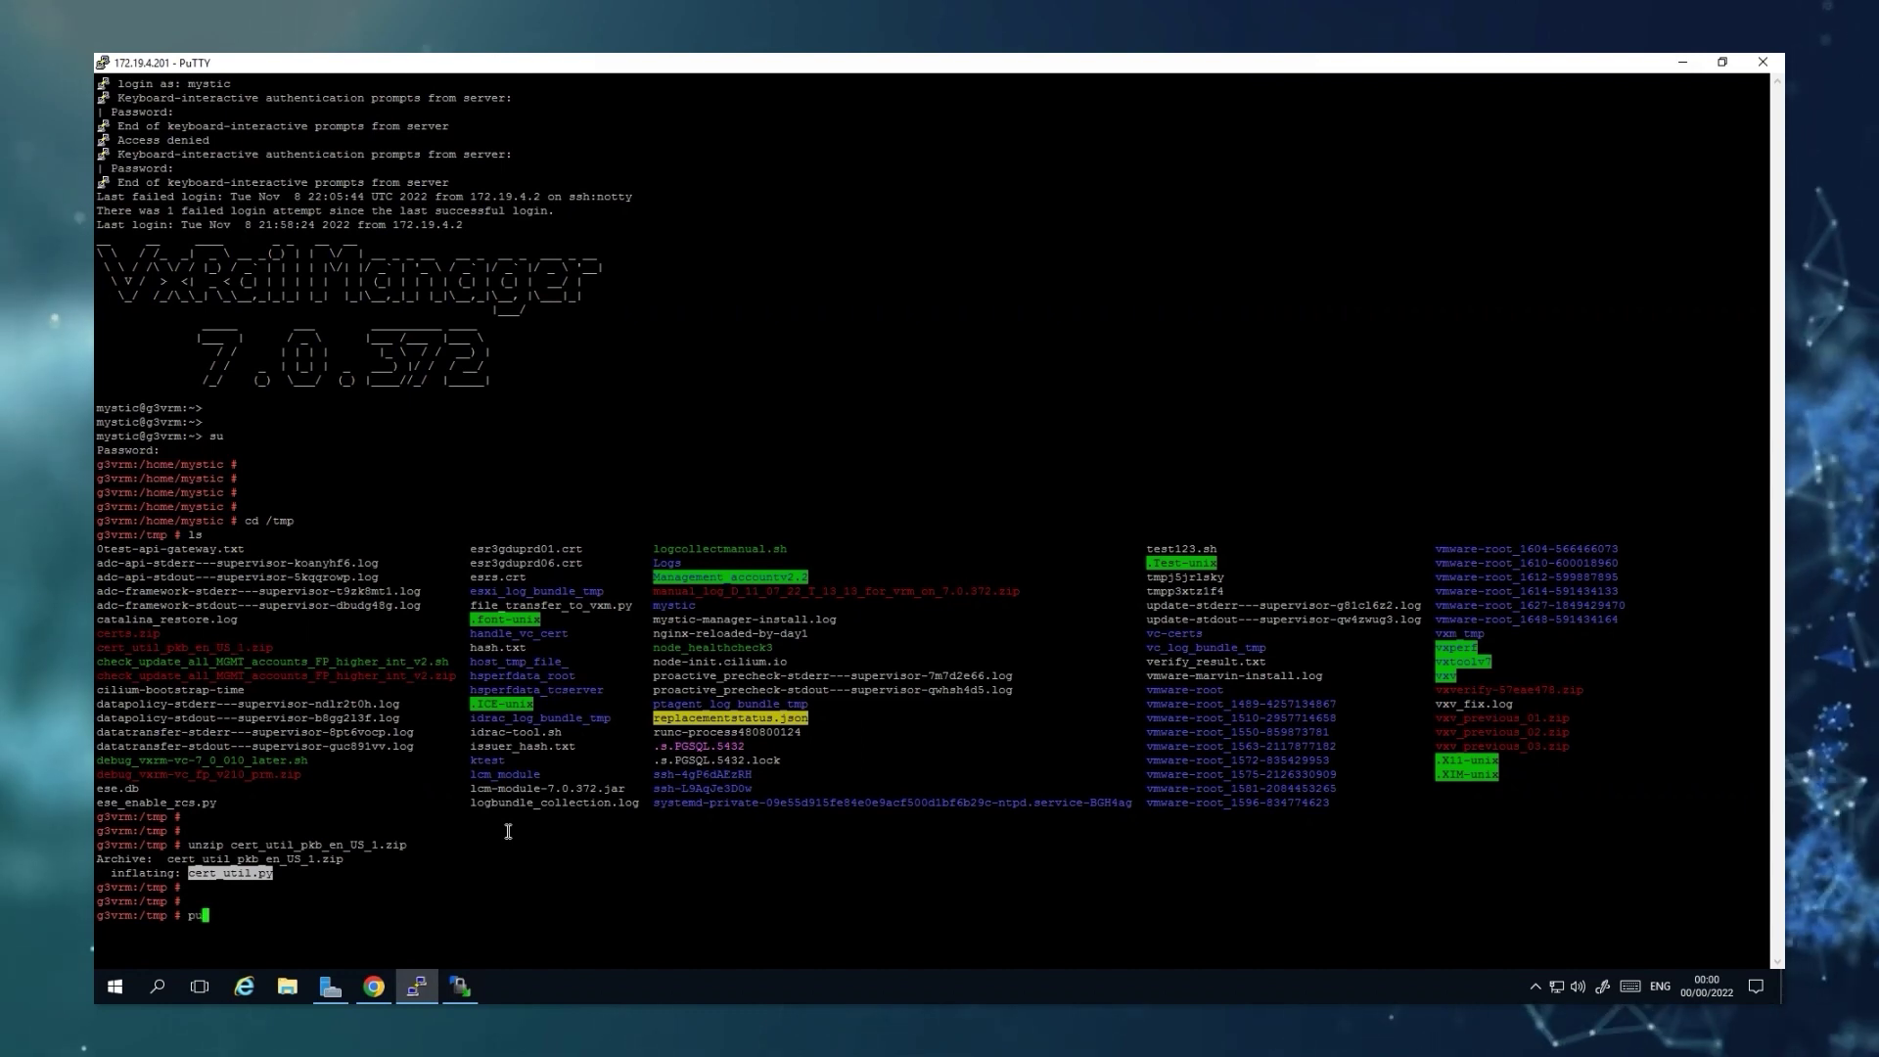
key(BackSpace)
text(ython cert_util.py)
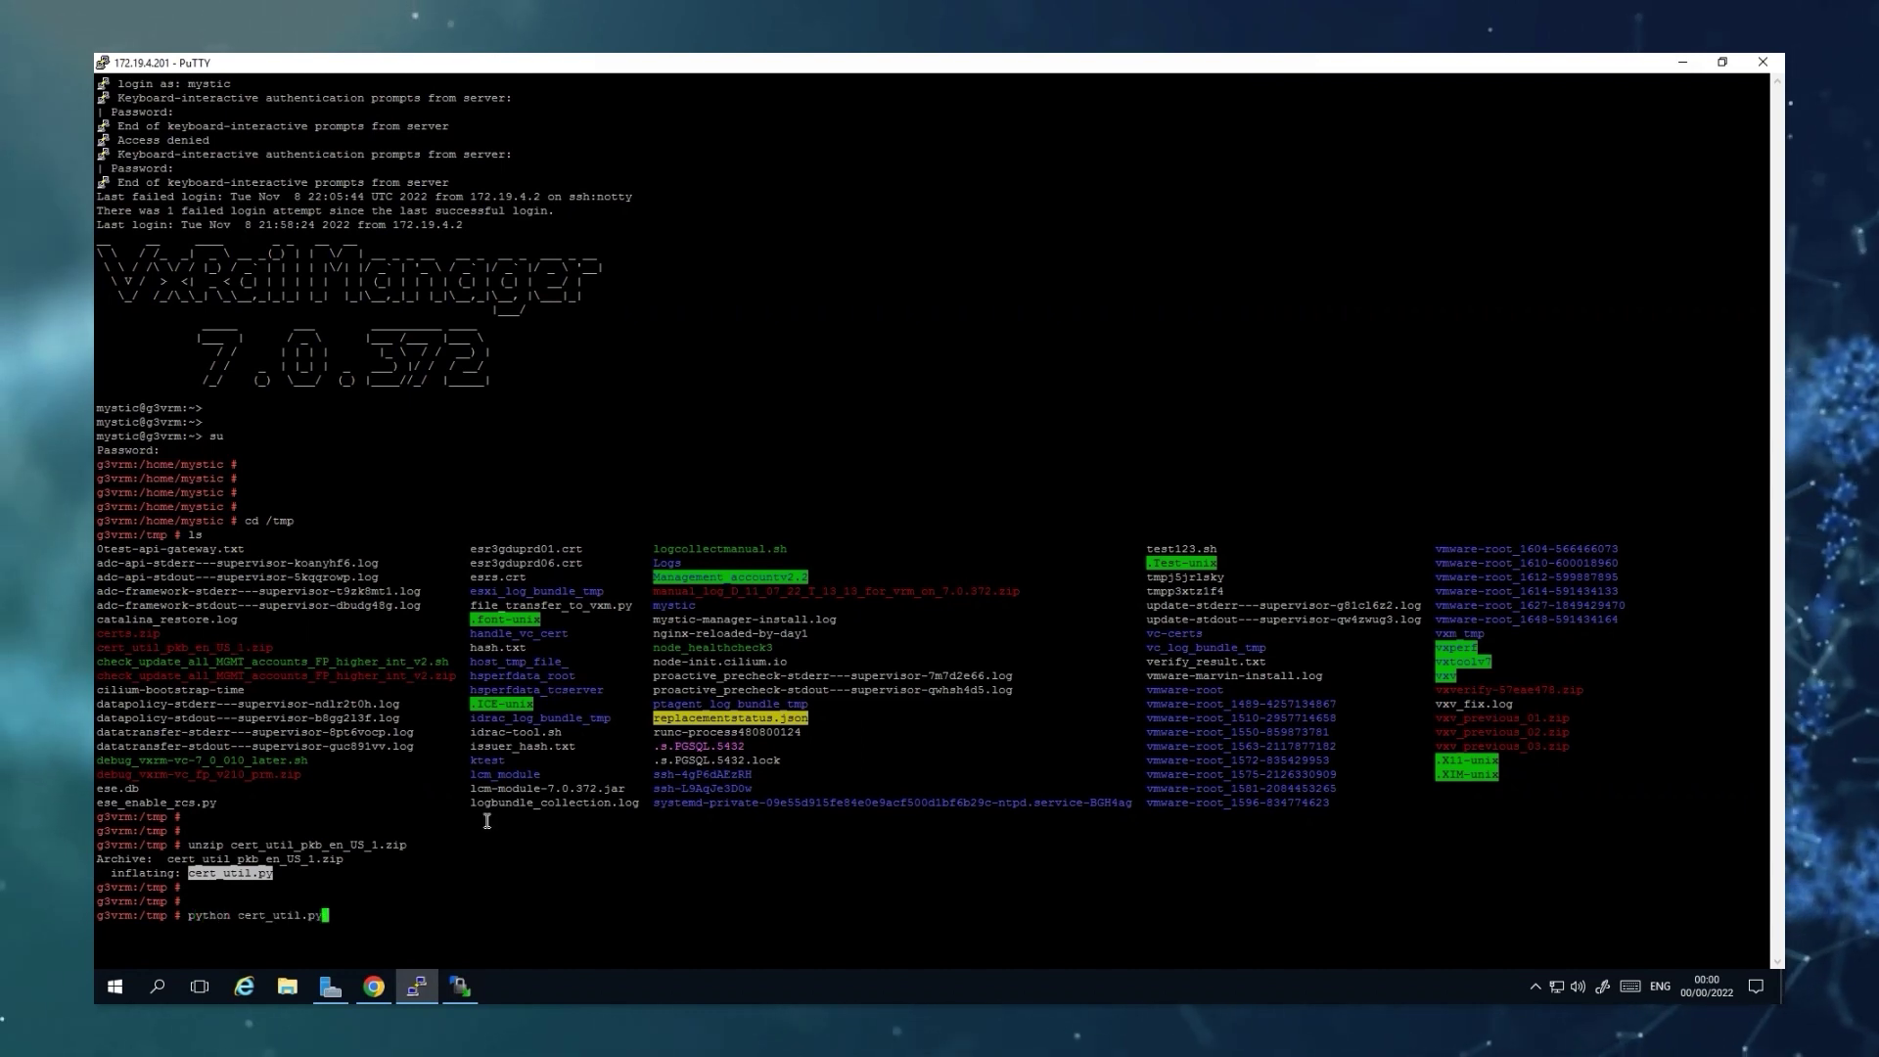